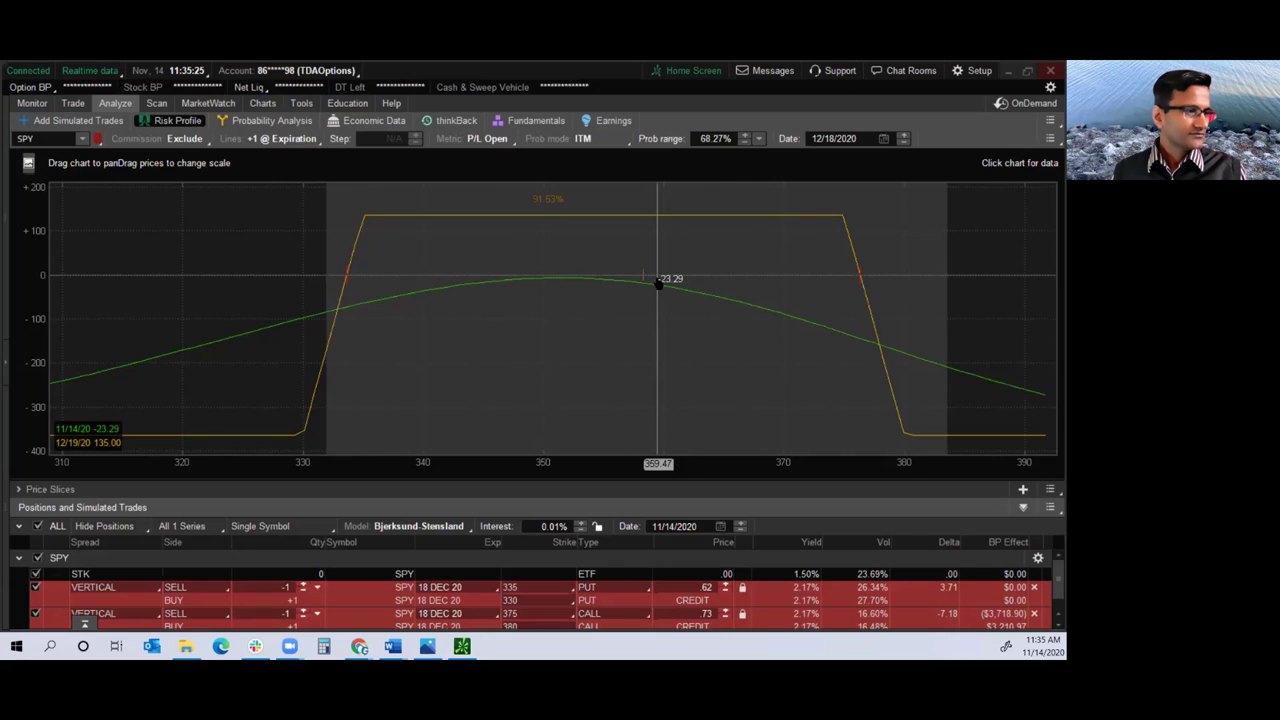
- Switch to the POTs PERF TRACKER spreadsheet in Google Sheets and go to the beginning of the ALL sheet
{"action": "key", "text": "alt+Tab"}
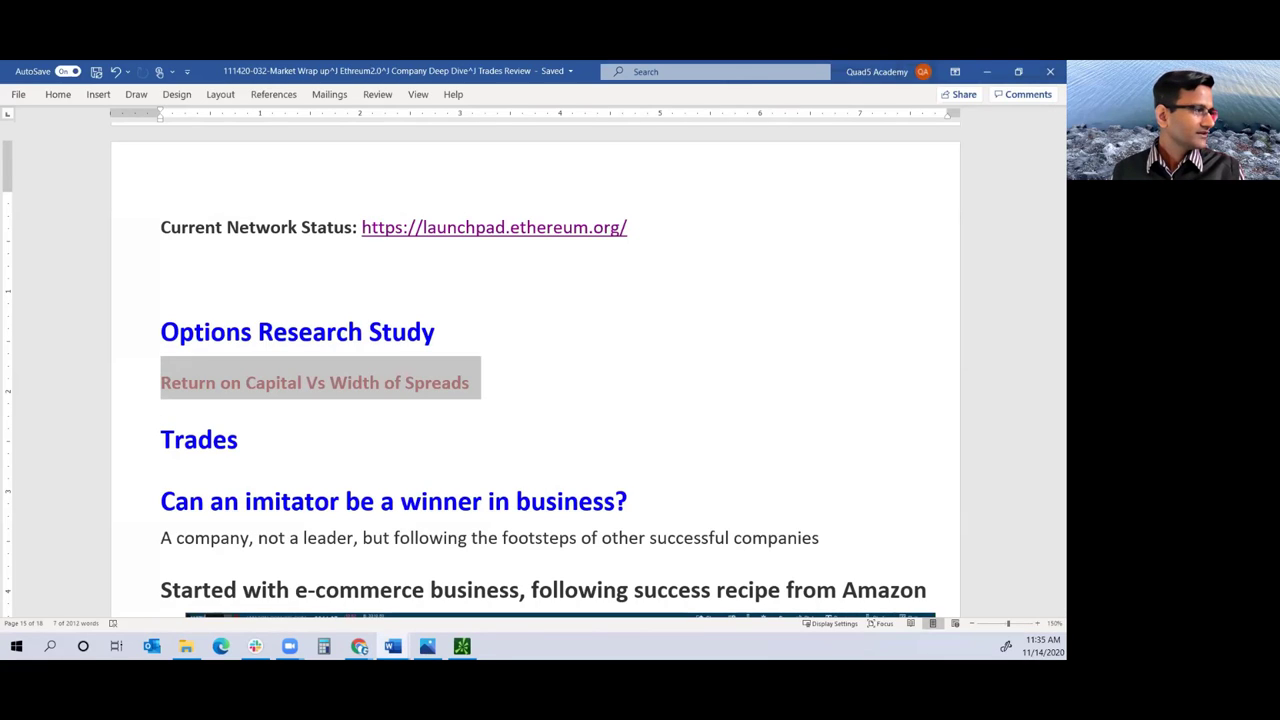
{"action": "key", "text": "alt+Tab"}
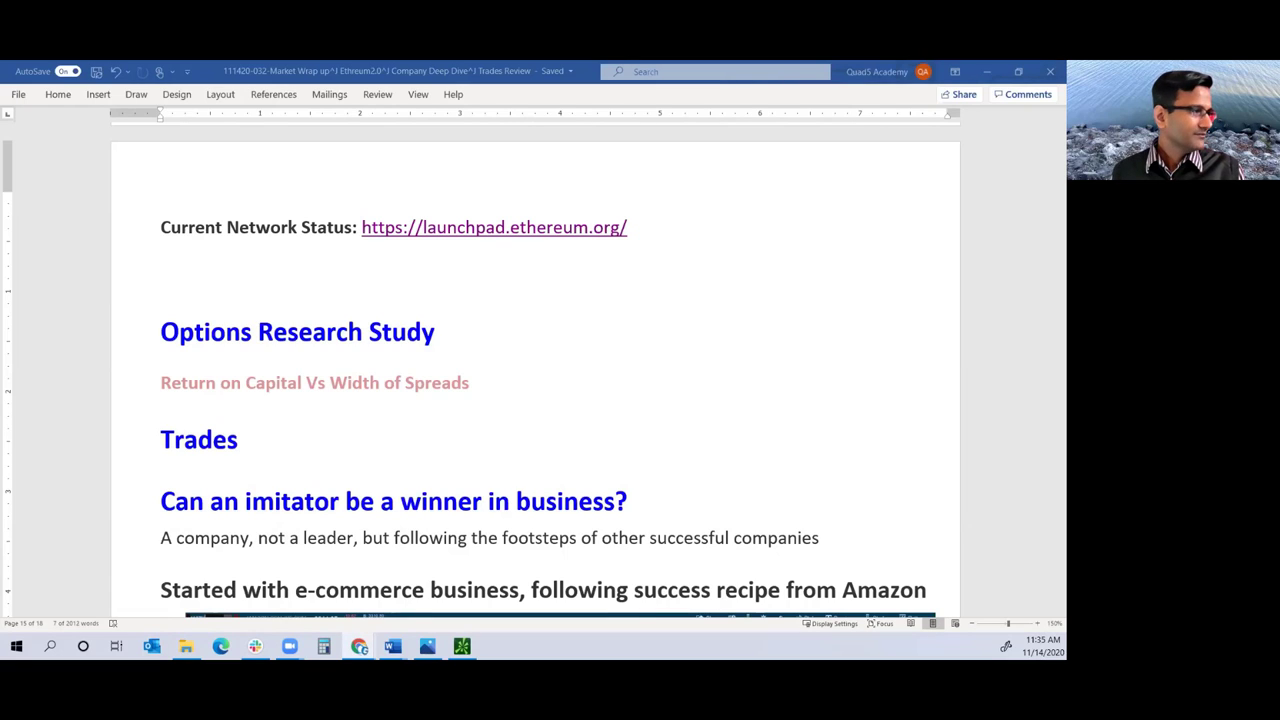
{"action": "left_click", "coordinate": [394, 80]}
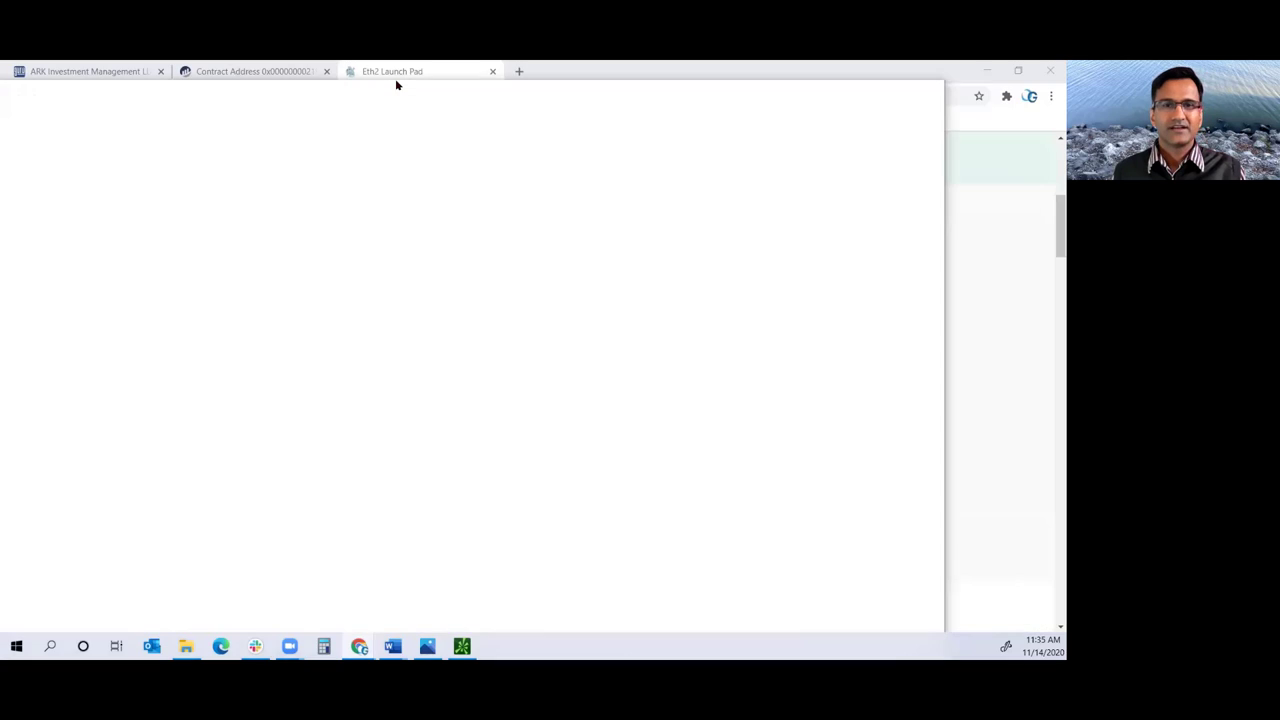
{"action": "key", "text": "alt+Tab"}
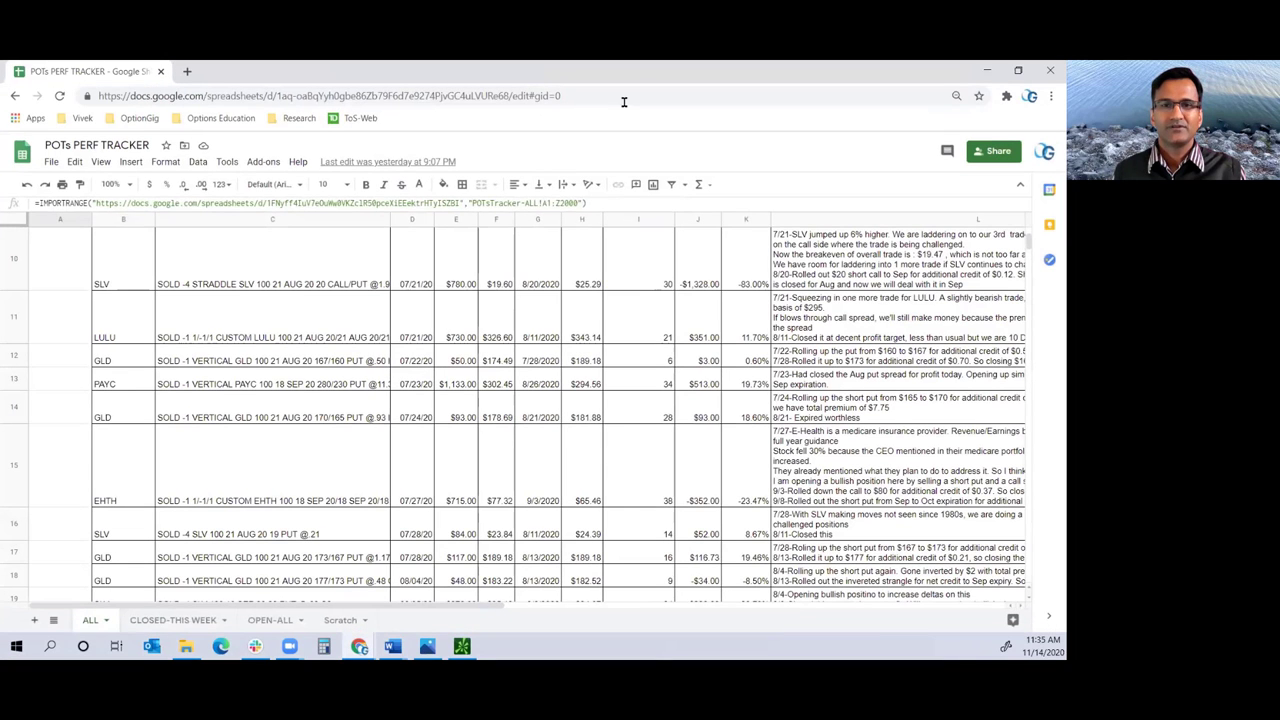
{"action": "key", "text": "ctrl+Home"}
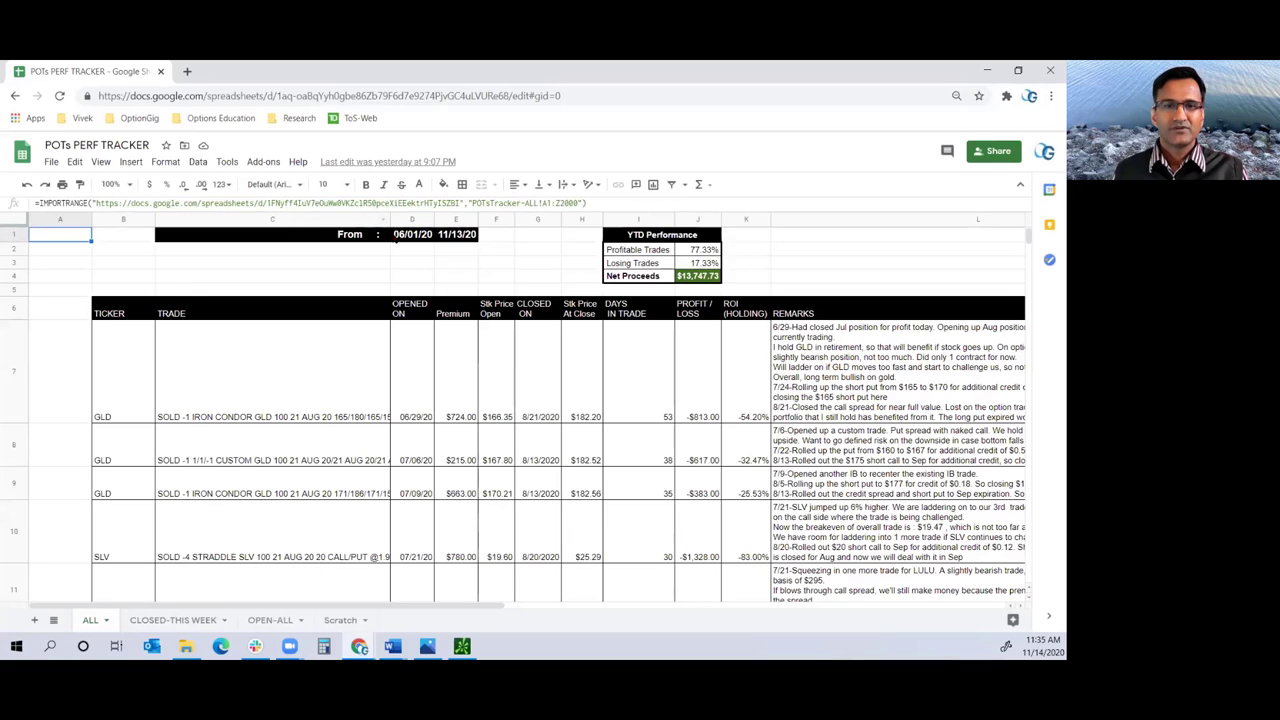
- Examine the date range, YTD profitable-trade percentage, net proceeds and trade list on the ALL sheet
{"action": "left_click", "coordinate": [396, 239]}
{"action": "left_click", "coordinate": [473, 240]}
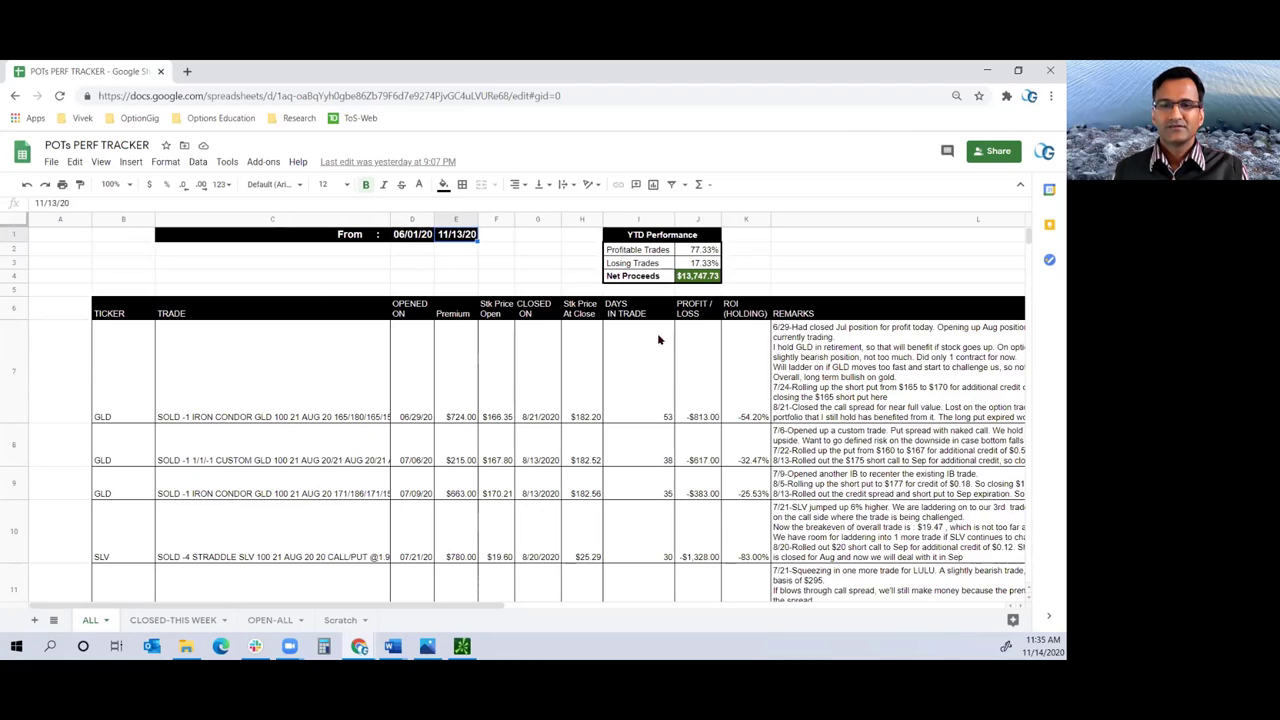
{"action": "left_click", "coordinate": [658, 251]}
{"action": "left_click", "coordinate": [715, 252]}
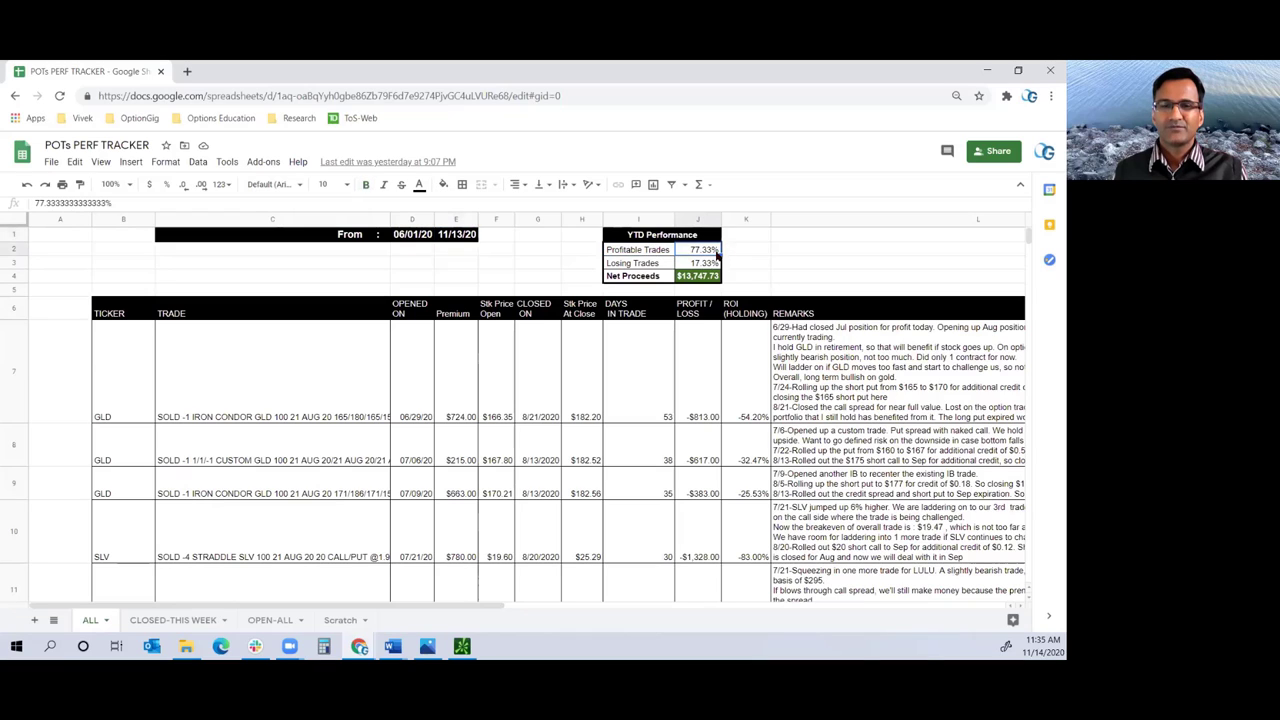
{"action": "left_click", "coordinate": [701, 280]}
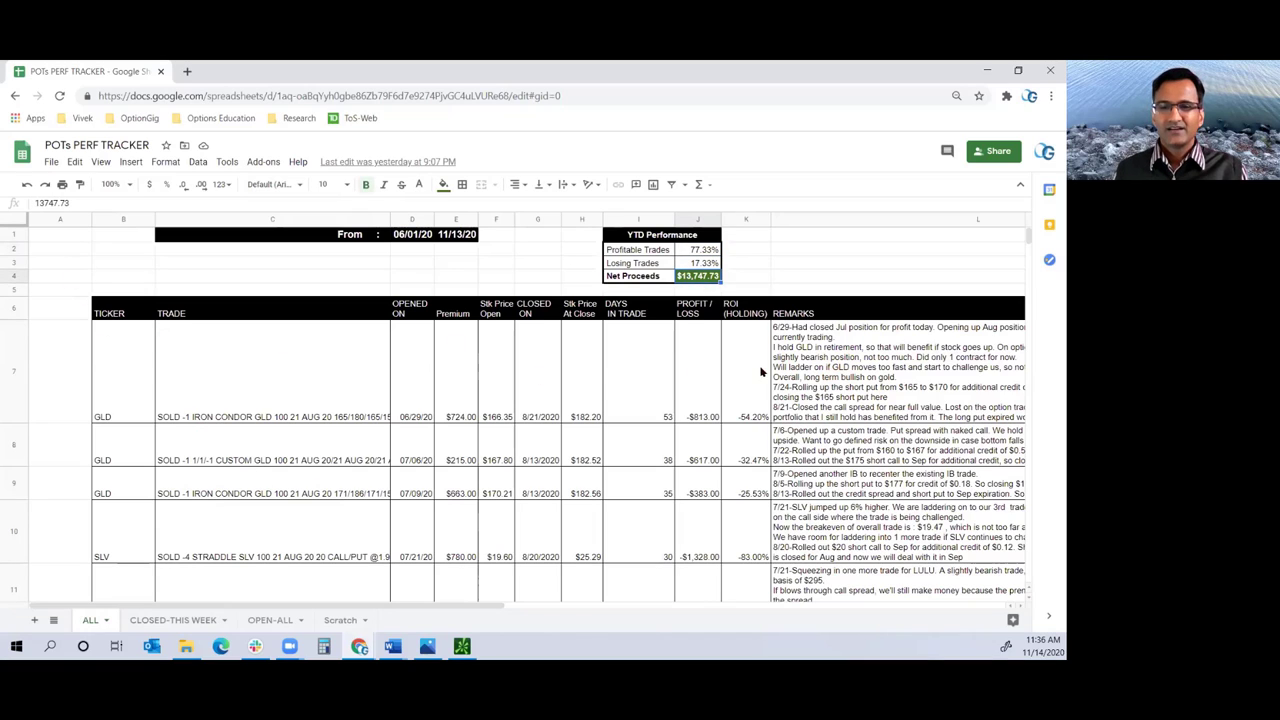
{"action": "scroll", "coordinate": [281, 436], "scroll_direction": "down", "scroll_amount": 3}
{"action": "scroll", "coordinate": [281, 436], "scroll_direction": "up", "scroll_amount": 3}
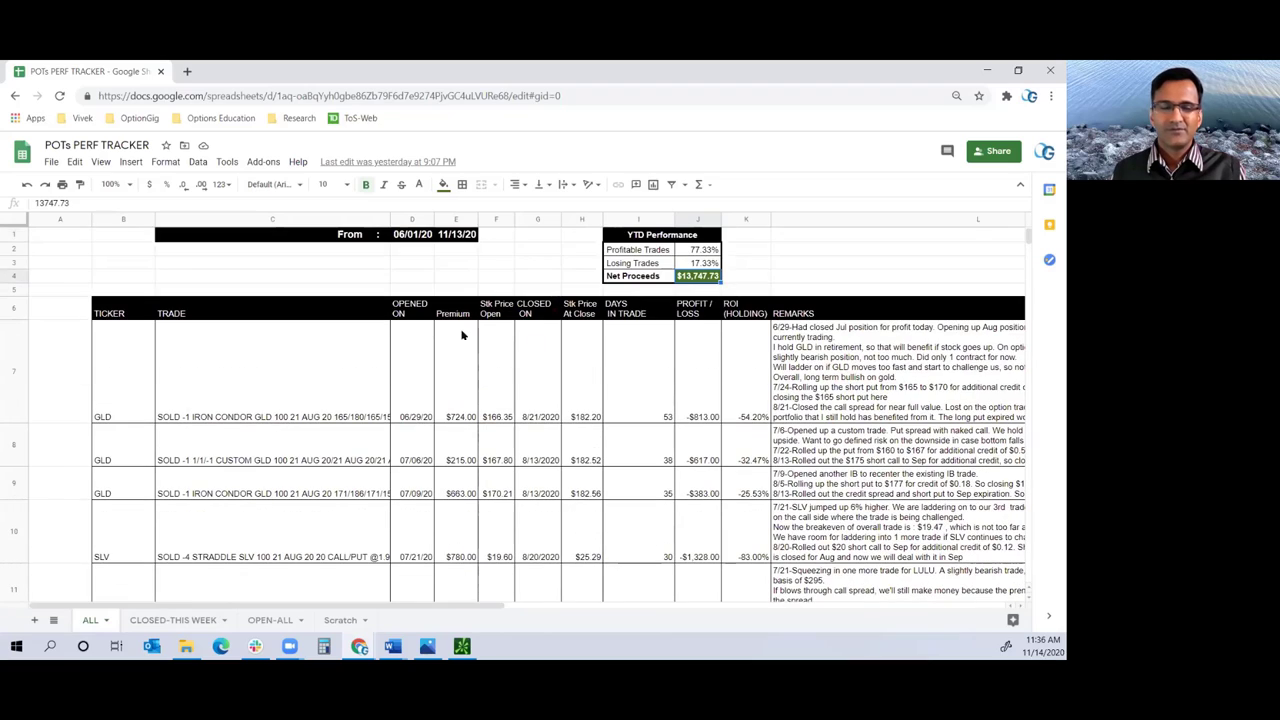
{"action": "scroll", "coordinate": [330, 388], "scroll_direction": "down", "scroll_amount": 3}
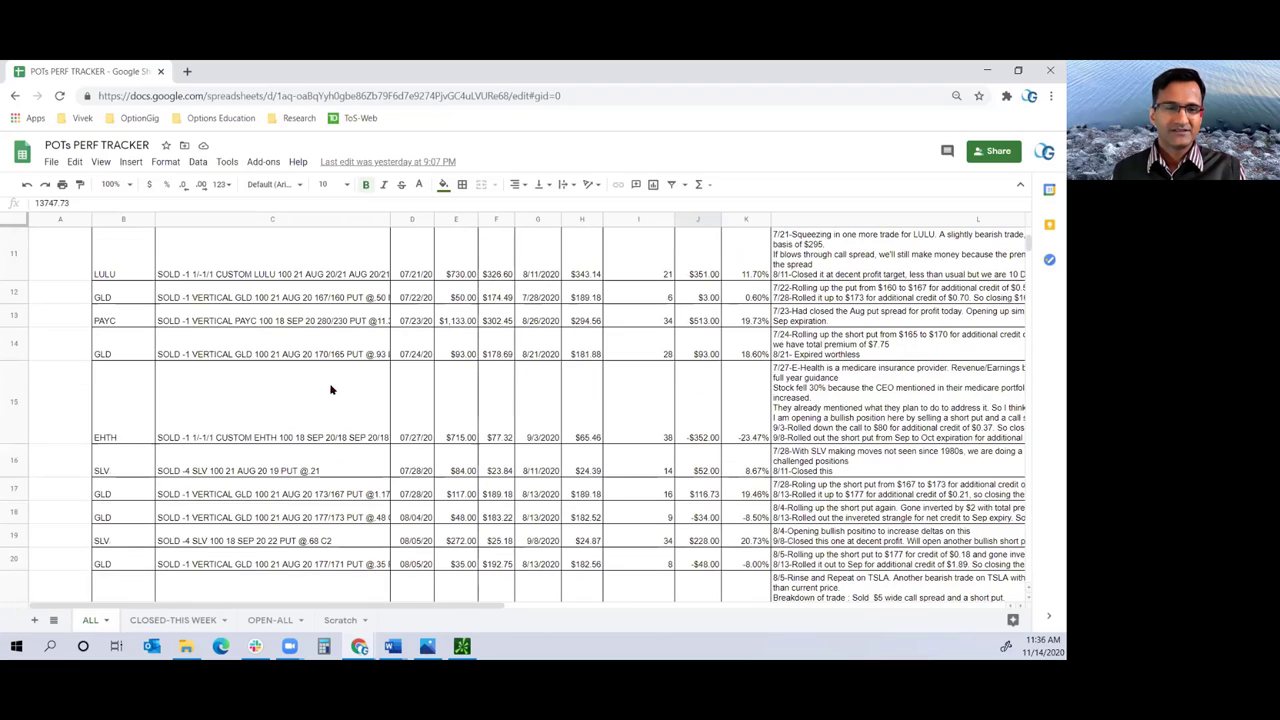
- Open the CLOSED-THIS WEEK sheet and read the EB strangle's trade description and full remarks
{"action": "left_click", "coordinate": [173, 620]}
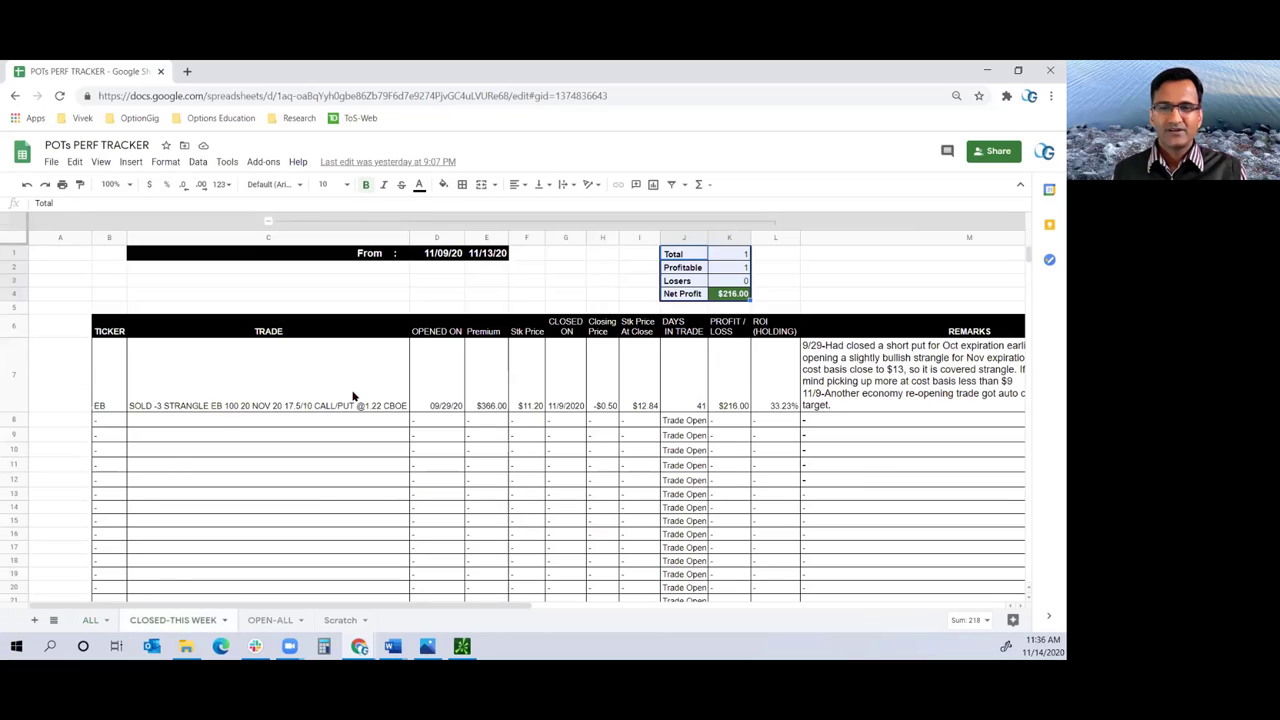
{"action": "left_click", "coordinate": [427, 279]}
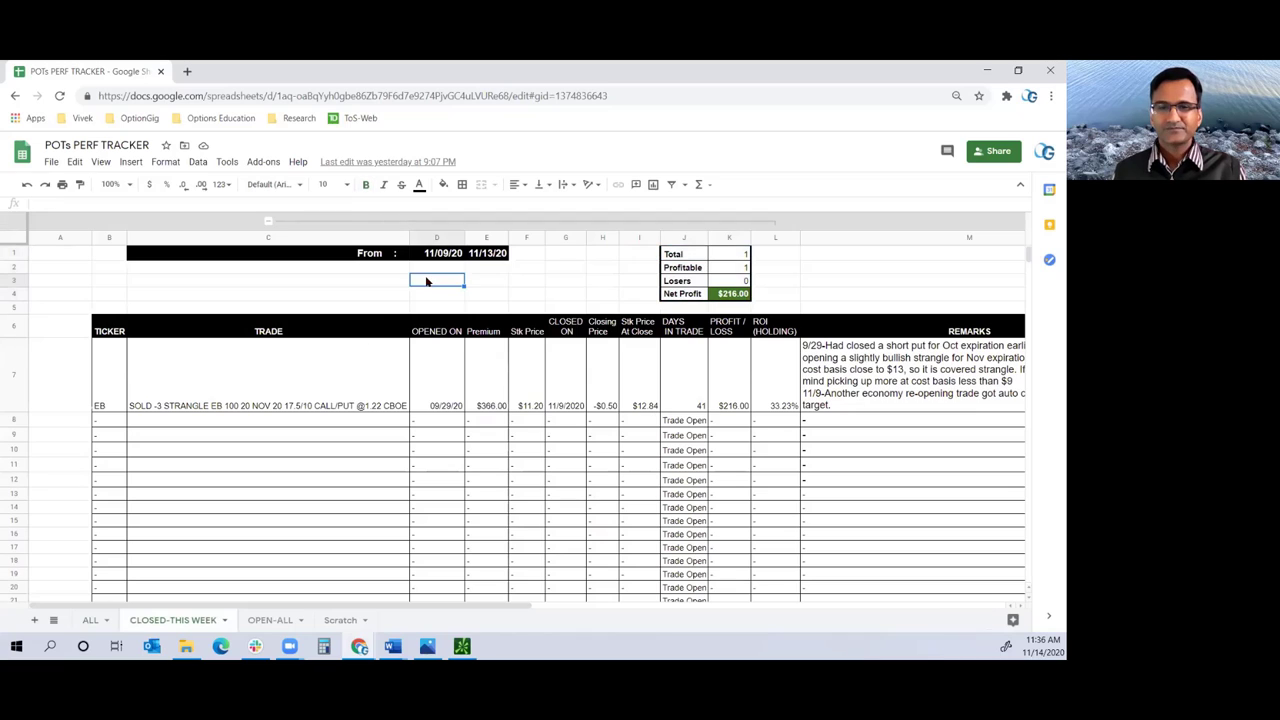
{"action": "left_click", "coordinate": [238, 390]}
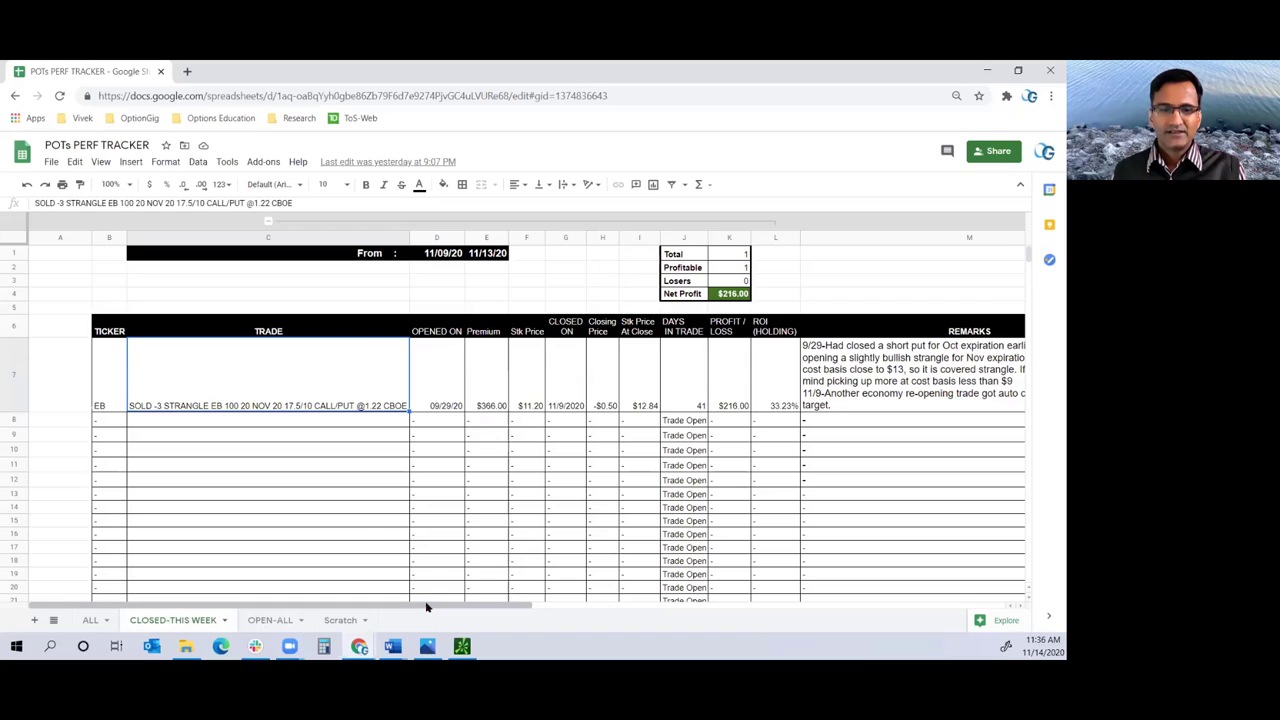
{"action": "left_click_drag", "start_coordinate": [425, 607], "coordinate": [665, 607]}
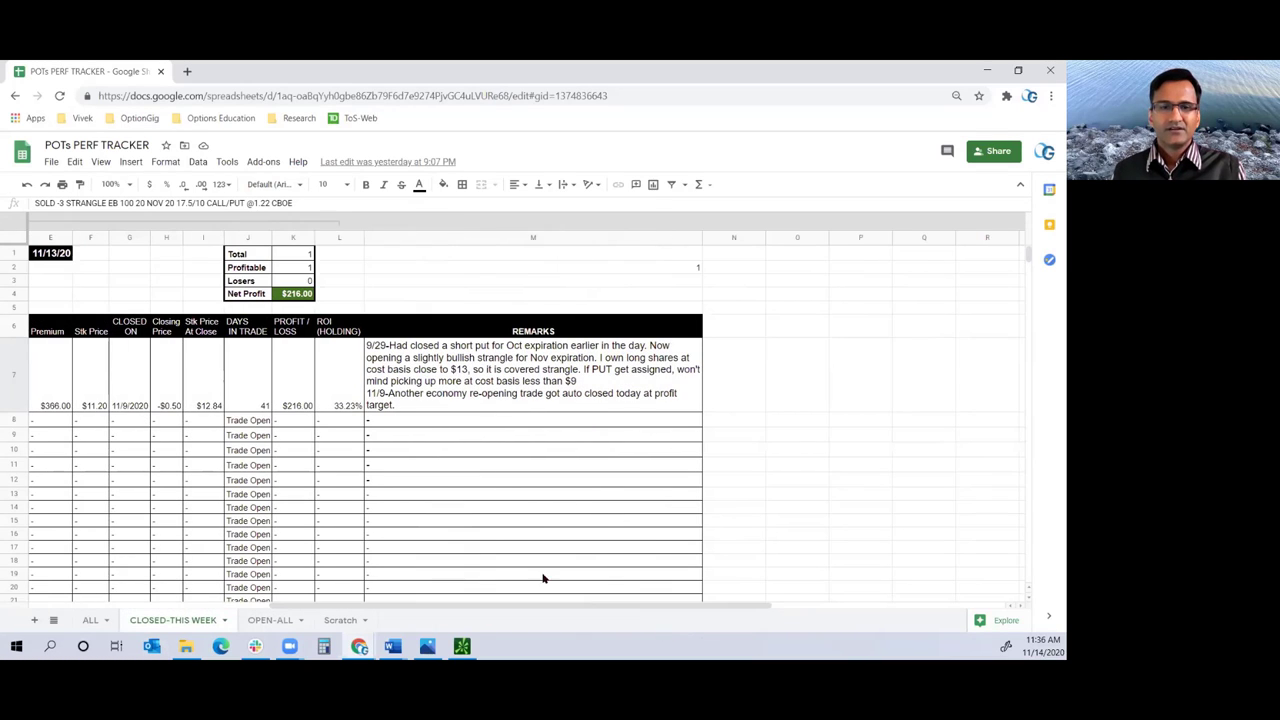
{"action": "left_click", "coordinate": [398, 350]}
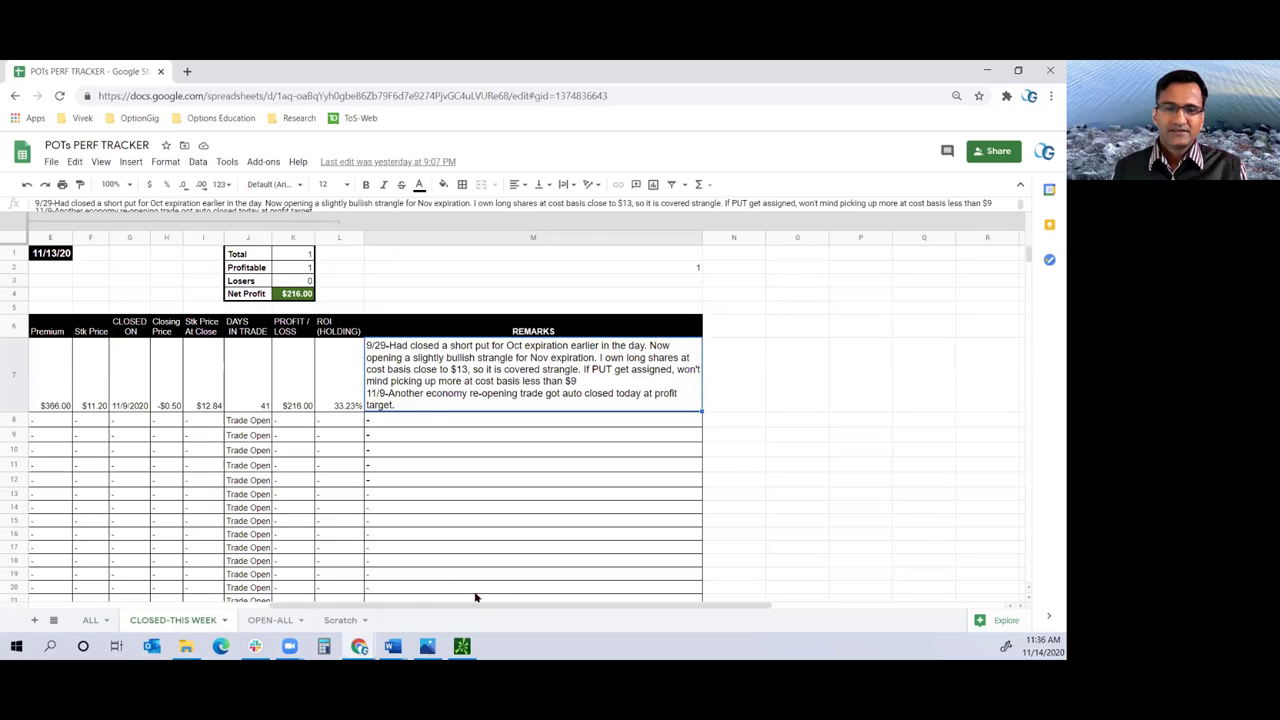
{"action": "left_click_drag", "start_coordinate": [480, 607], "coordinate": [315, 607]}
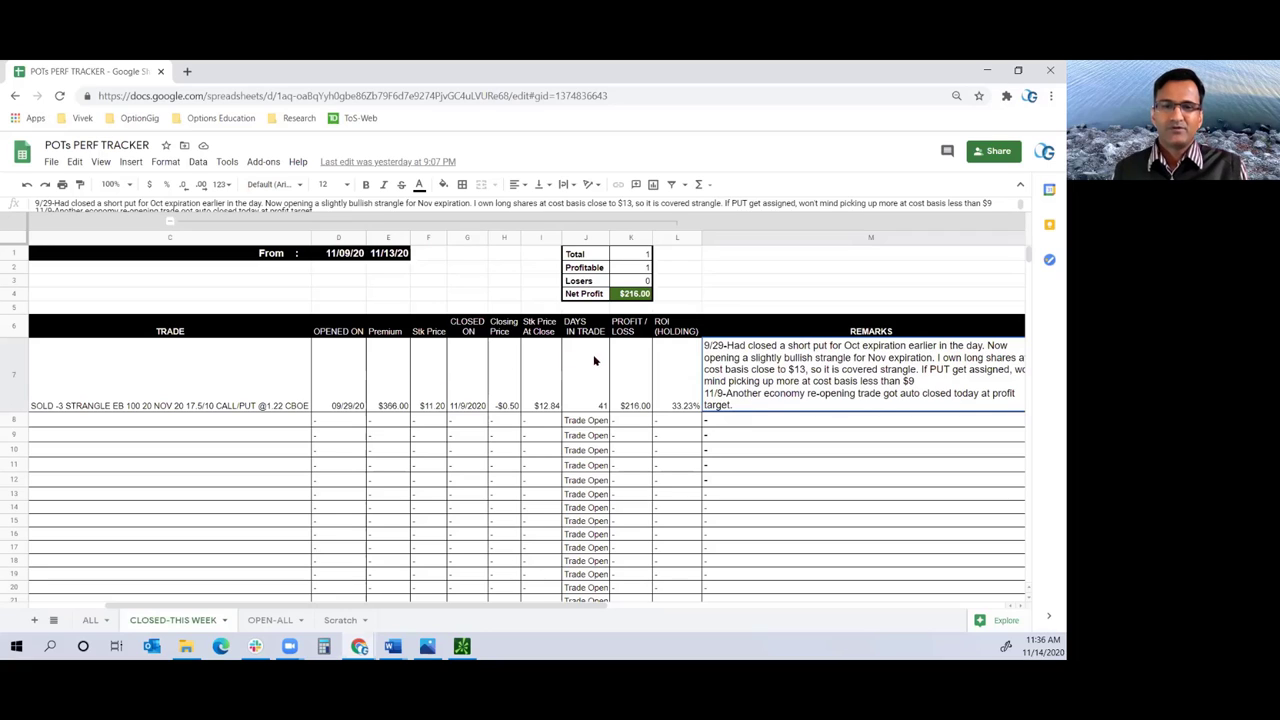
- Examine the EB strangle's stock price at close, closing price, days in trade, profit, ROI and remarks
{"action": "left_click", "coordinate": [535, 237]}
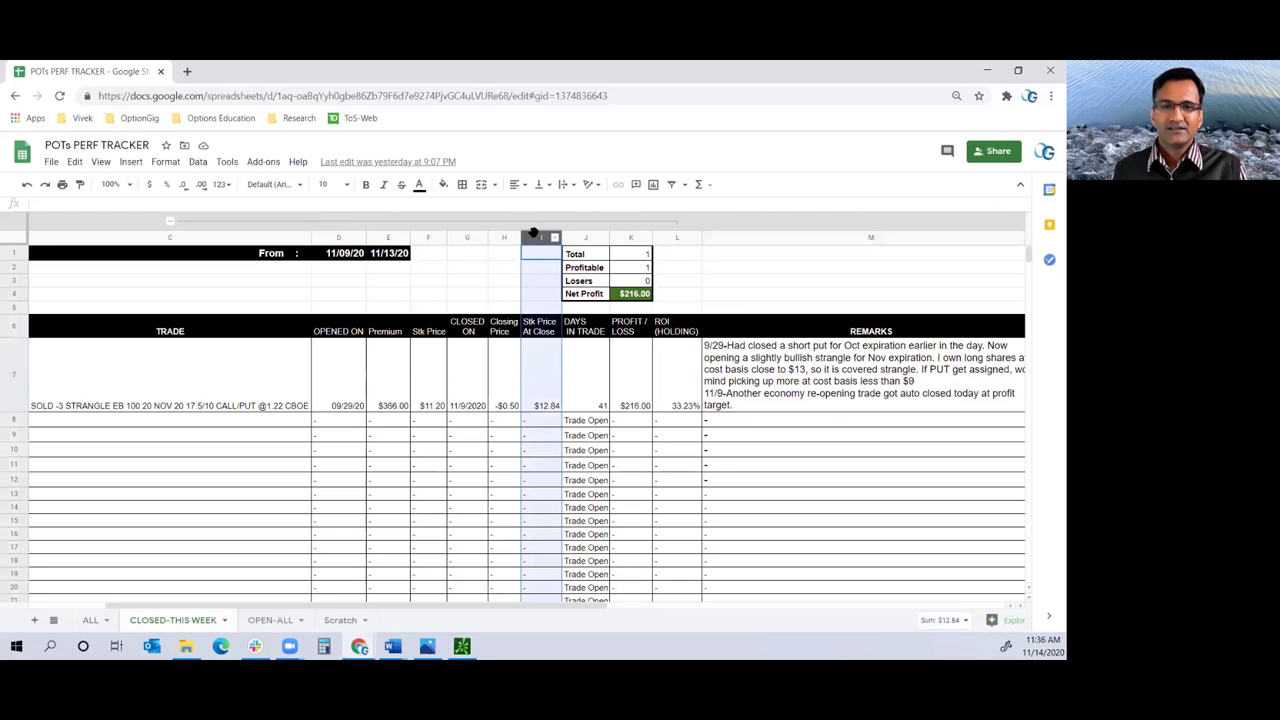
{"action": "left_click", "coordinate": [265, 406]}
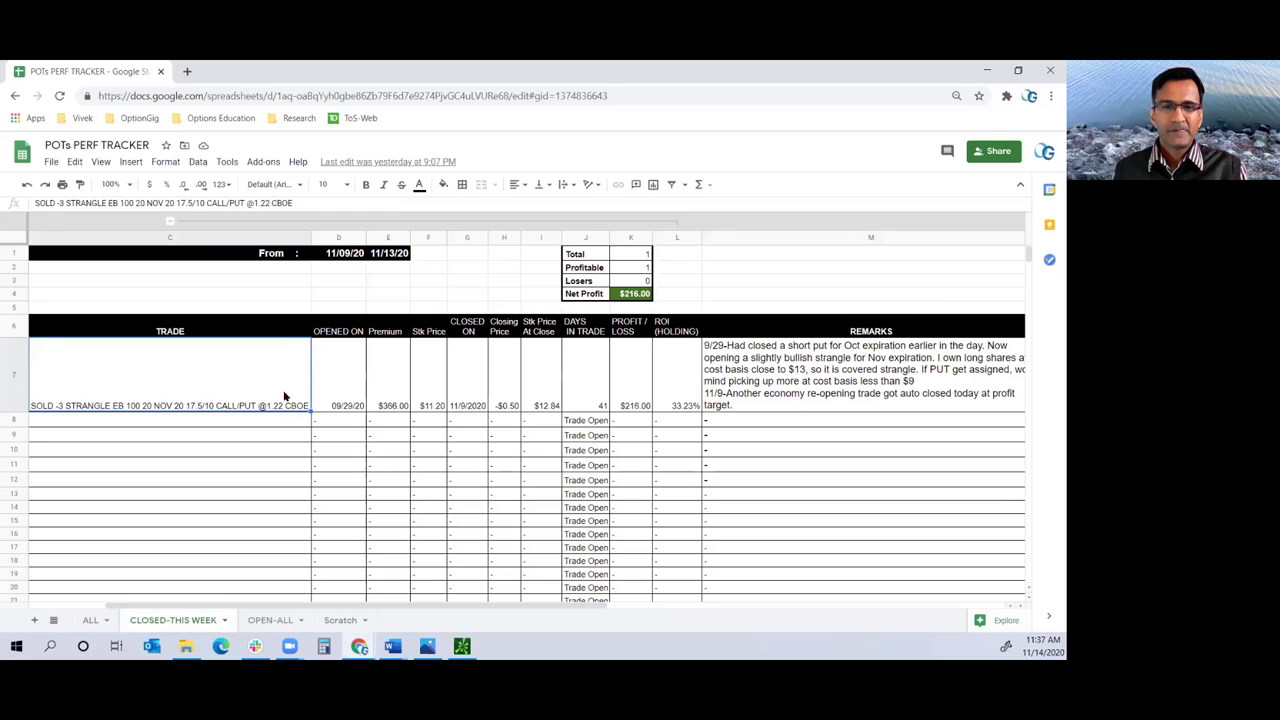
{"action": "left_click", "coordinate": [510, 404]}
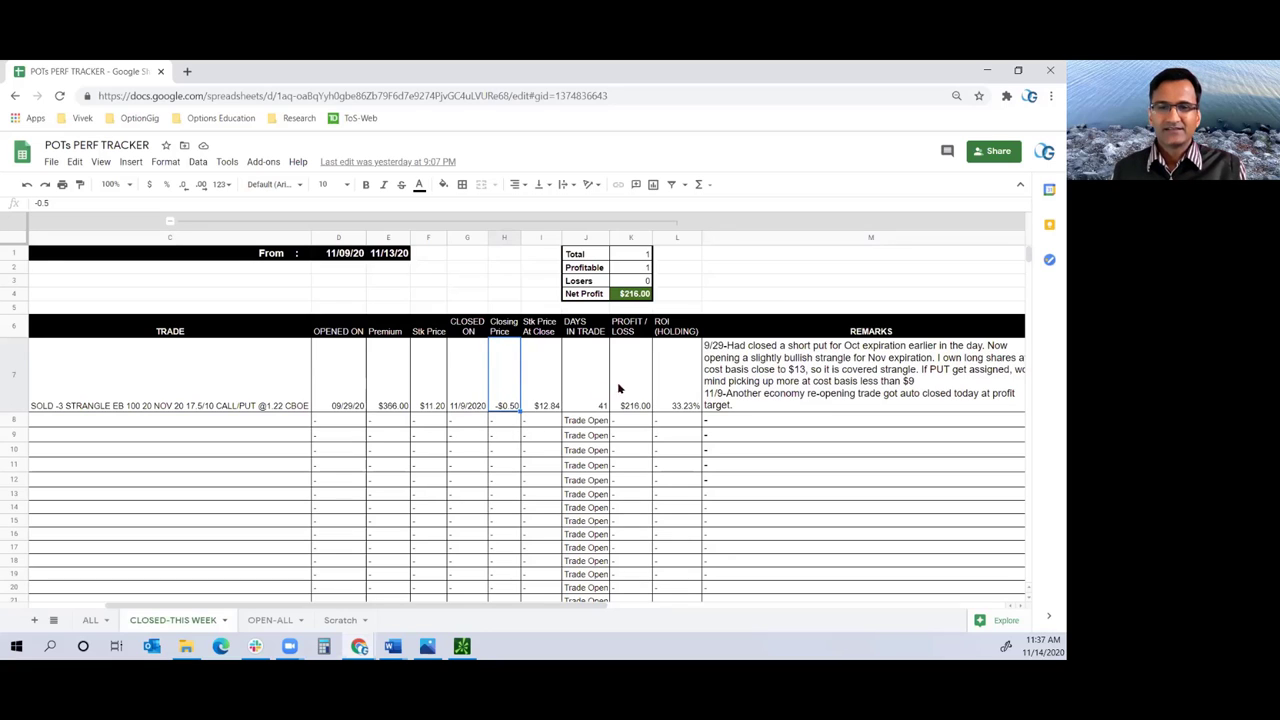
{"action": "left_click", "coordinate": [640, 404]}
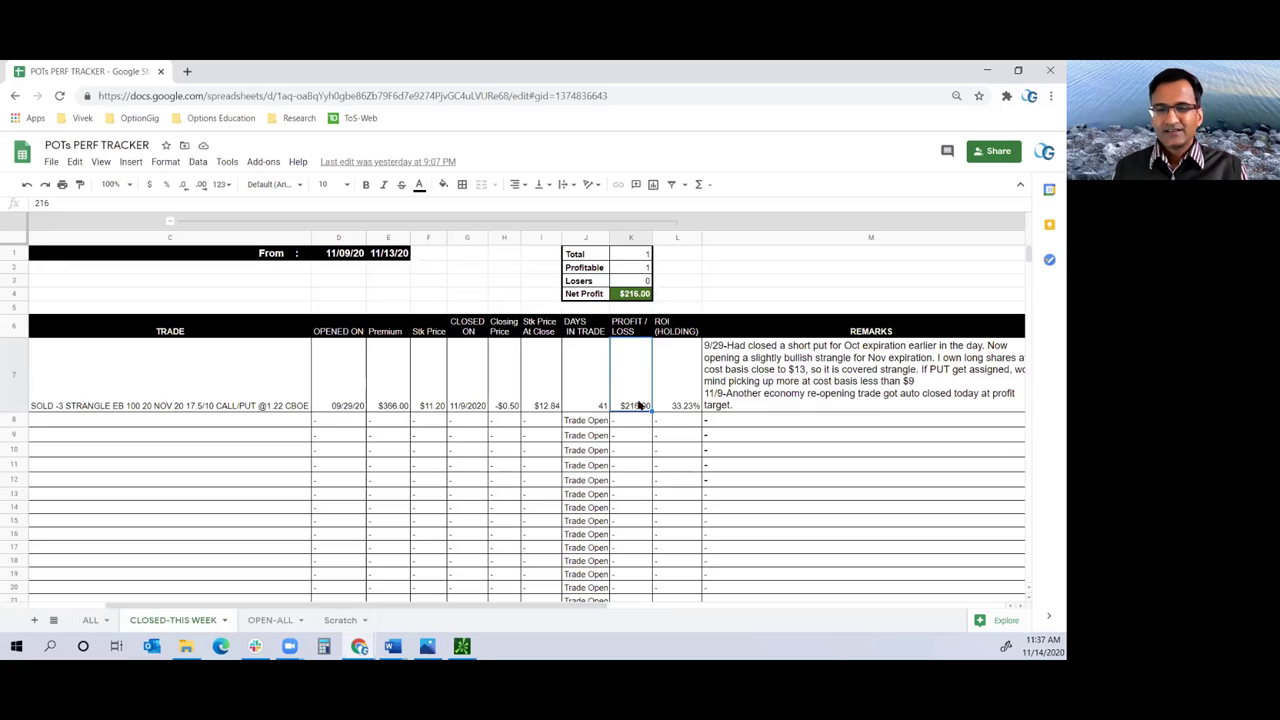
{"action": "left_click", "coordinate": [686, 394]}
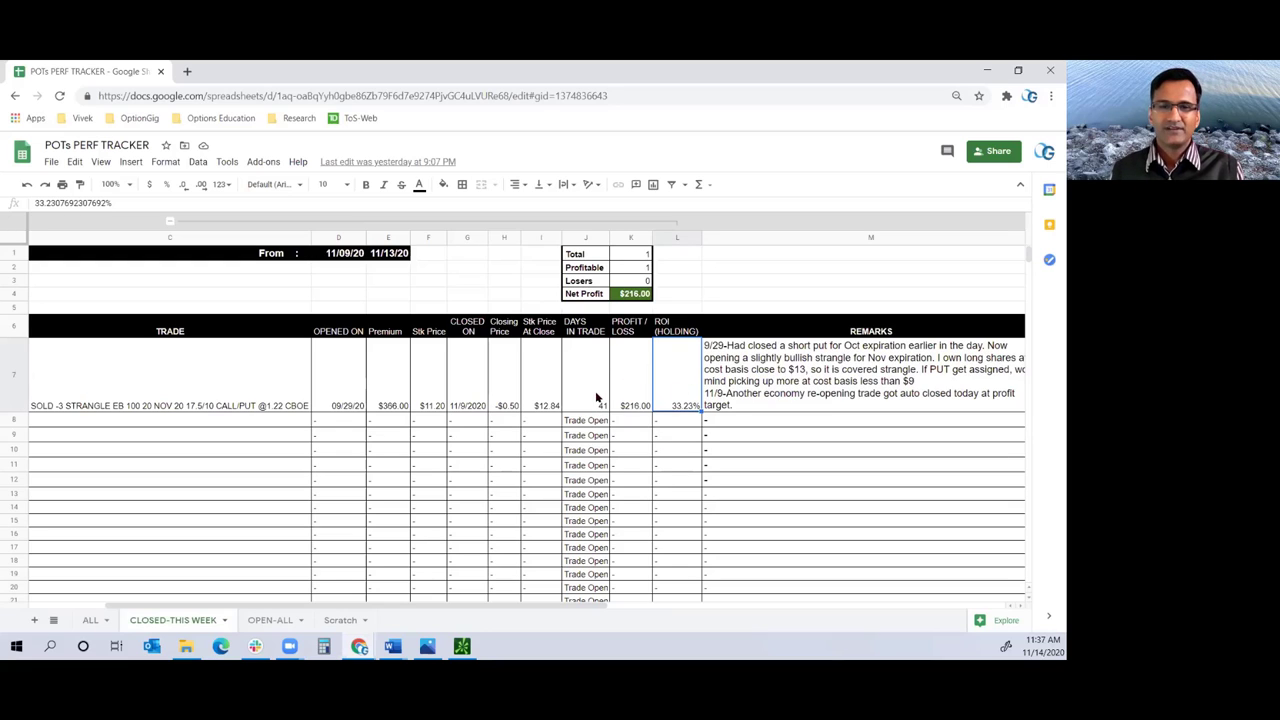
{"action": "left_click_drag", "start_coordinate": [597, 397], "coordinate": [695, 398]}
{"action": "left_click", "coordinate": [686, 403]}
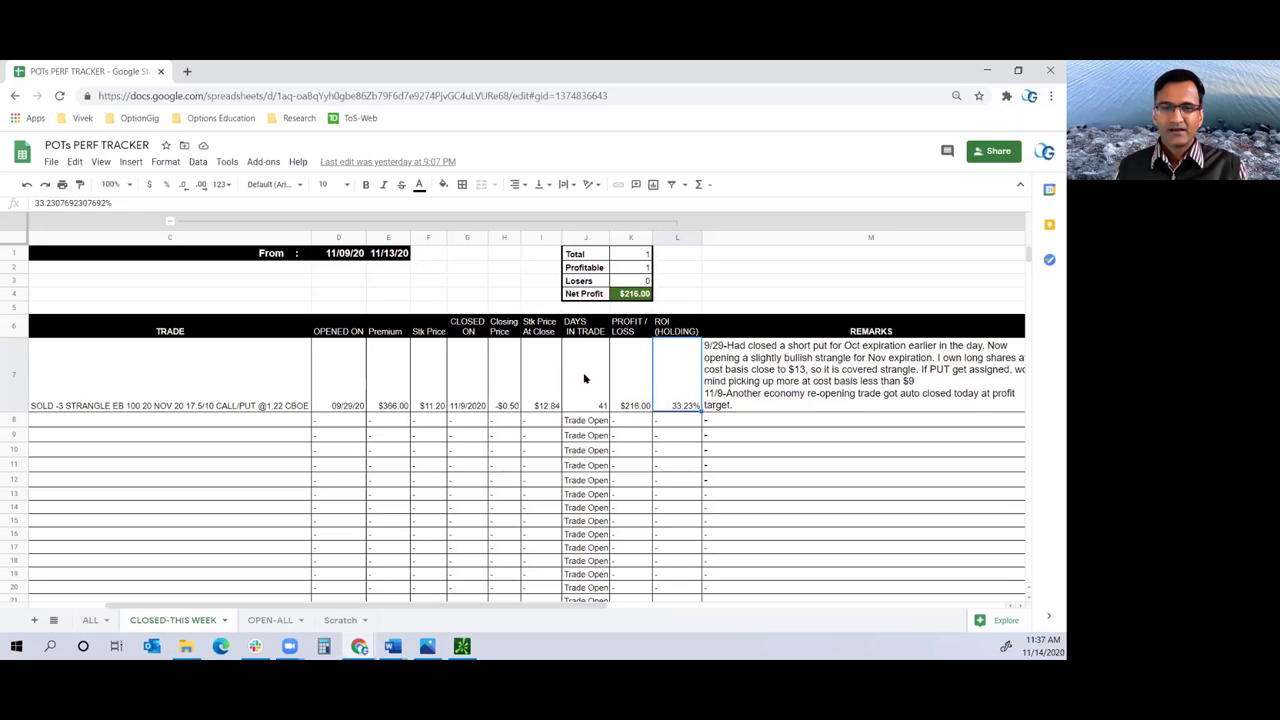
{"action": "left_click", "coordinate": [827, 378]}
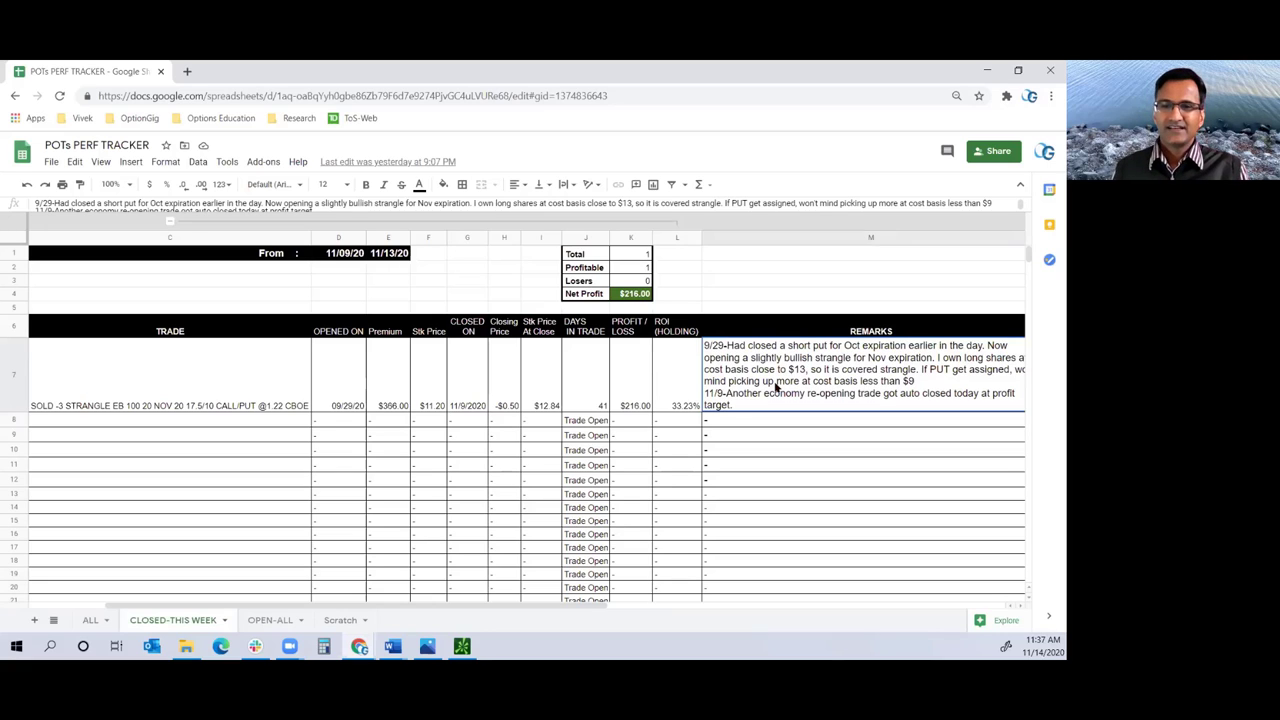
{"action": "left_click", "coordinate": [645, 410]}
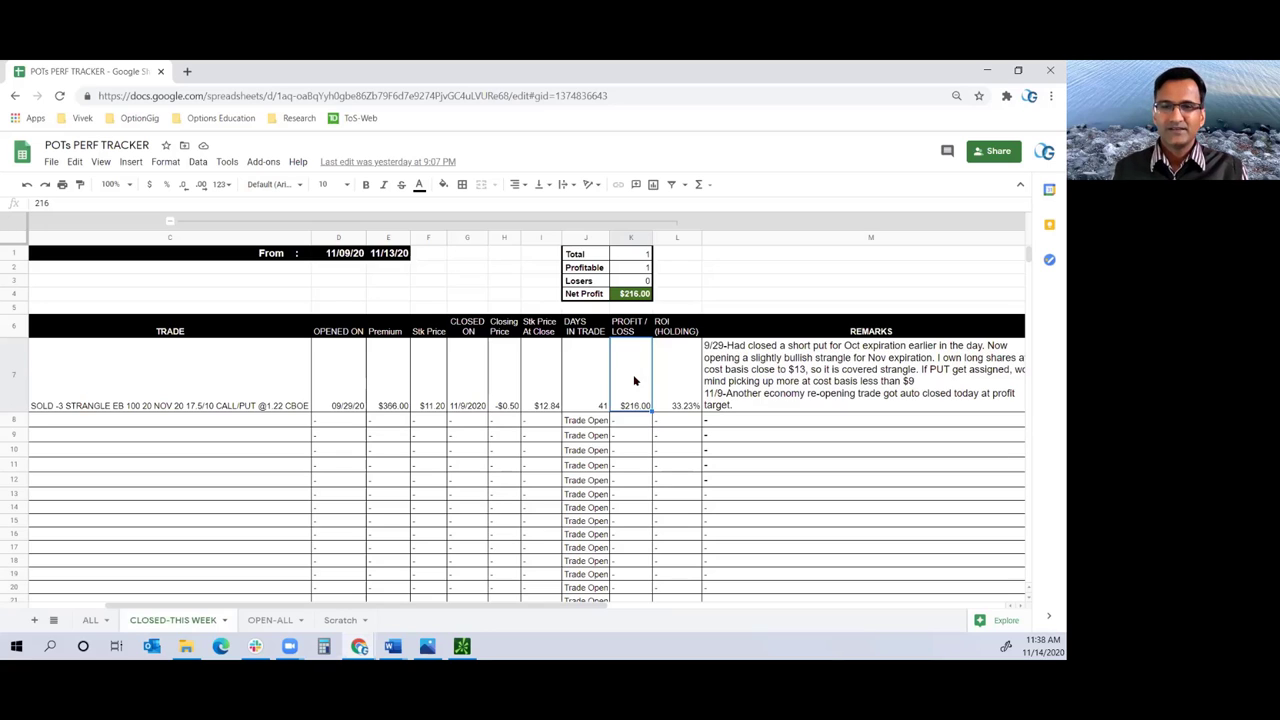
{"action": "left_click", "coordinate": [628, 423]}
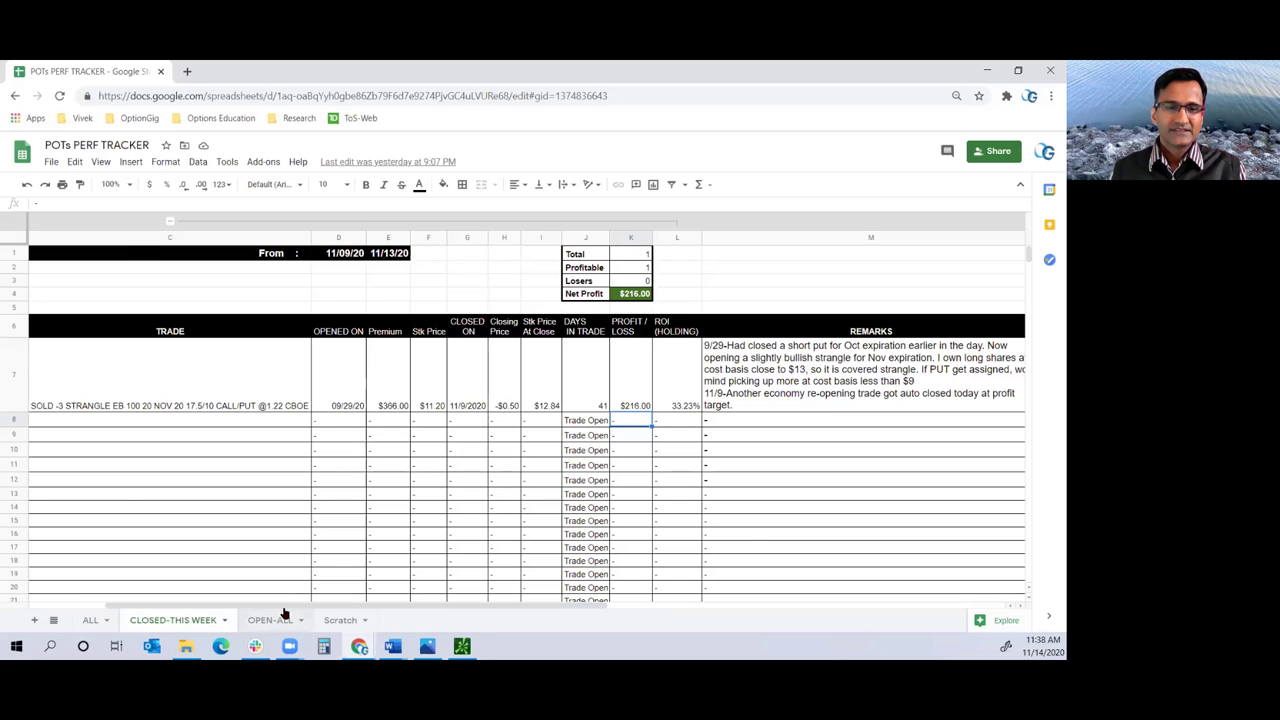
- Review the EB trade's row from its first columns, checking the trade description and closing date
{"action": "left_click_drag", "start_coordinate": [286, 608], "coordinate": [222, 608]}
{"action": "left_click", "coordinate": [278, 388]}
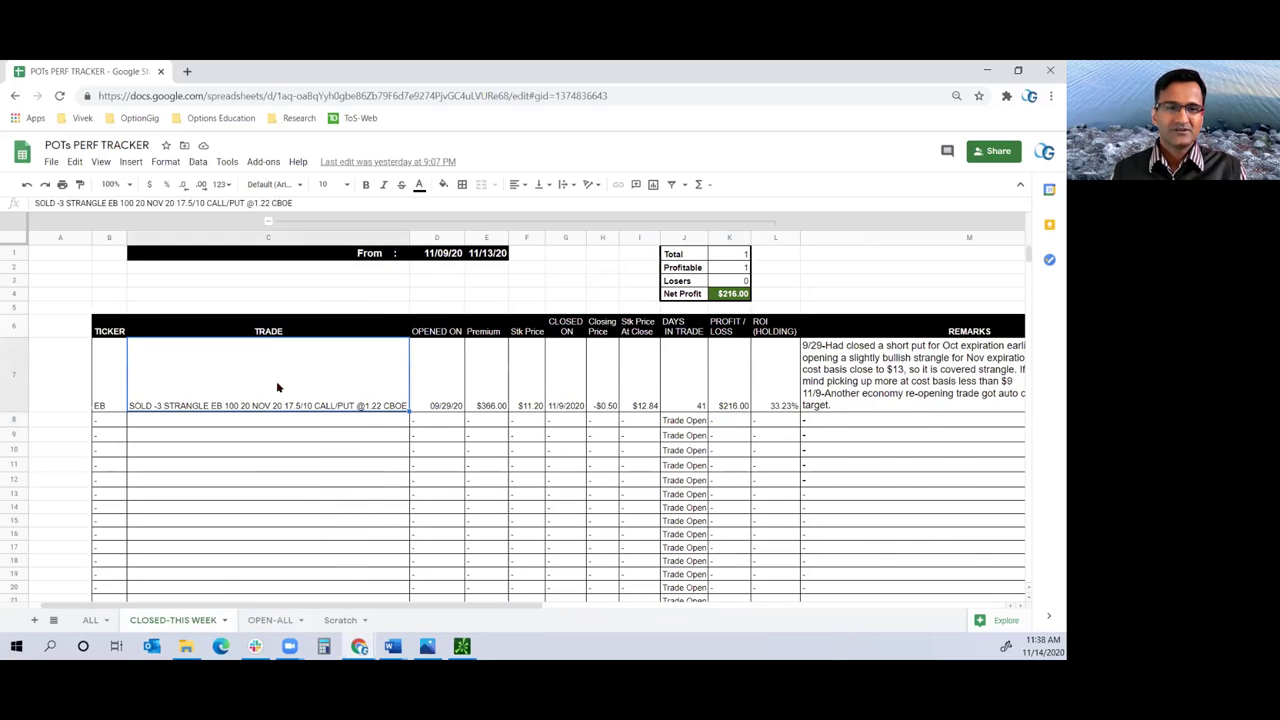
{"action": "left_click", "coordinate": [12, 388]}
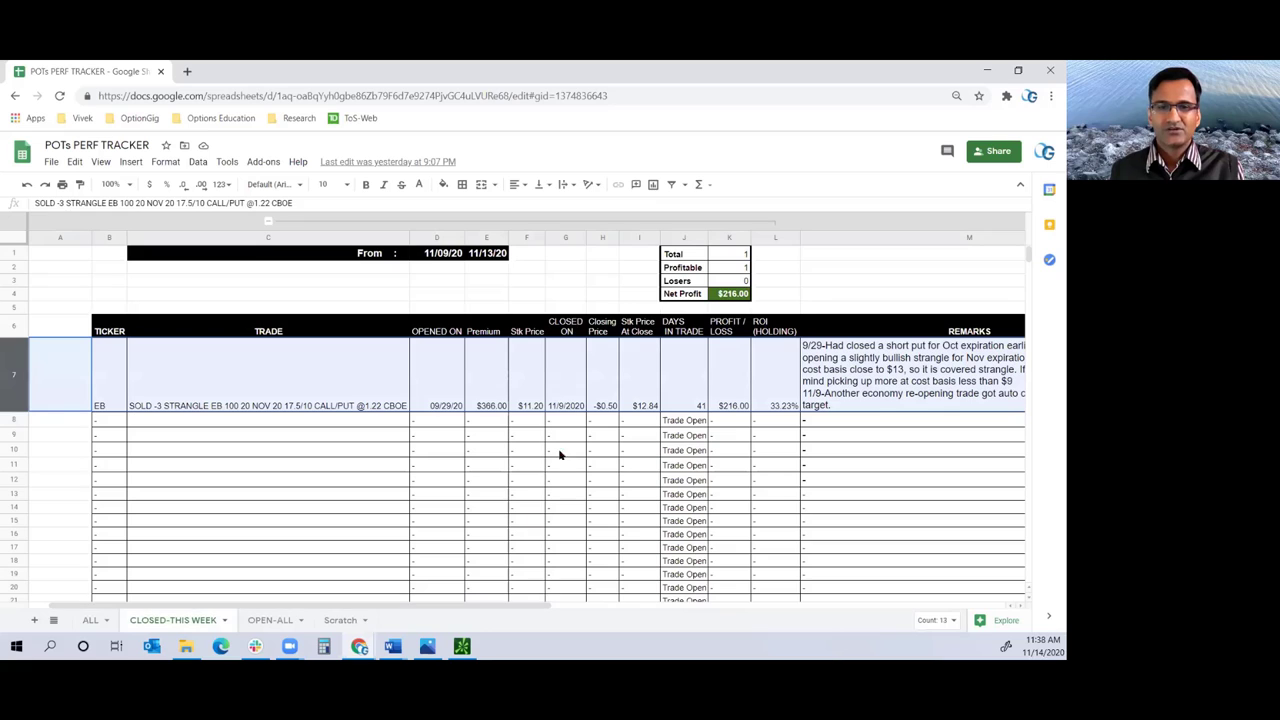
{"action": "left_click", "coordinate": [566, 392]}
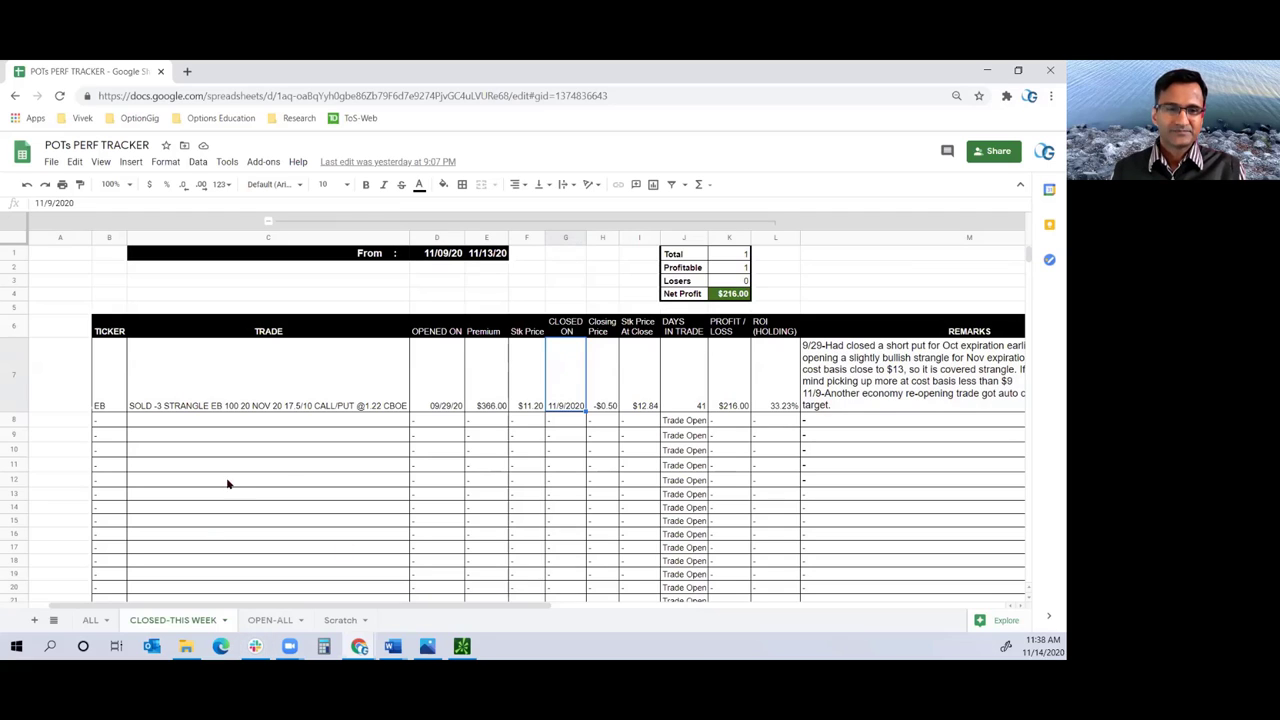
{"action": "left_click", "coordinate": [285, 466]}
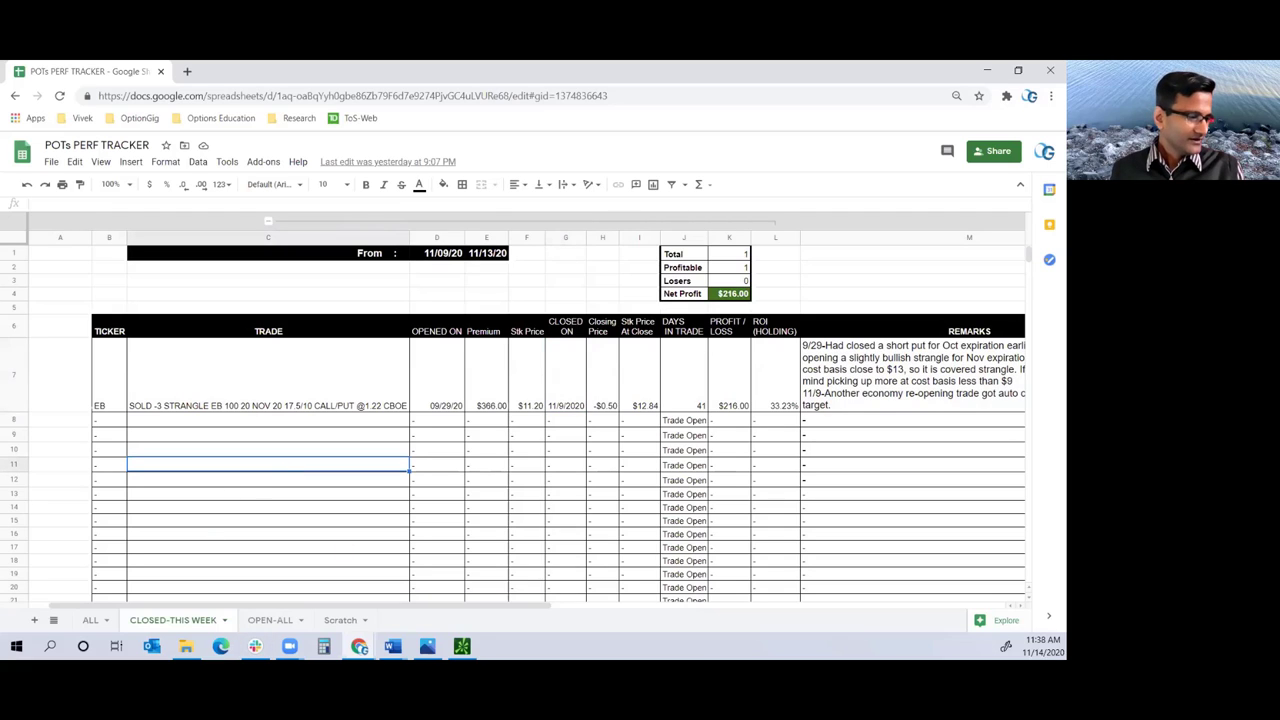
{"action": "key", "text": "alt+Tab"}
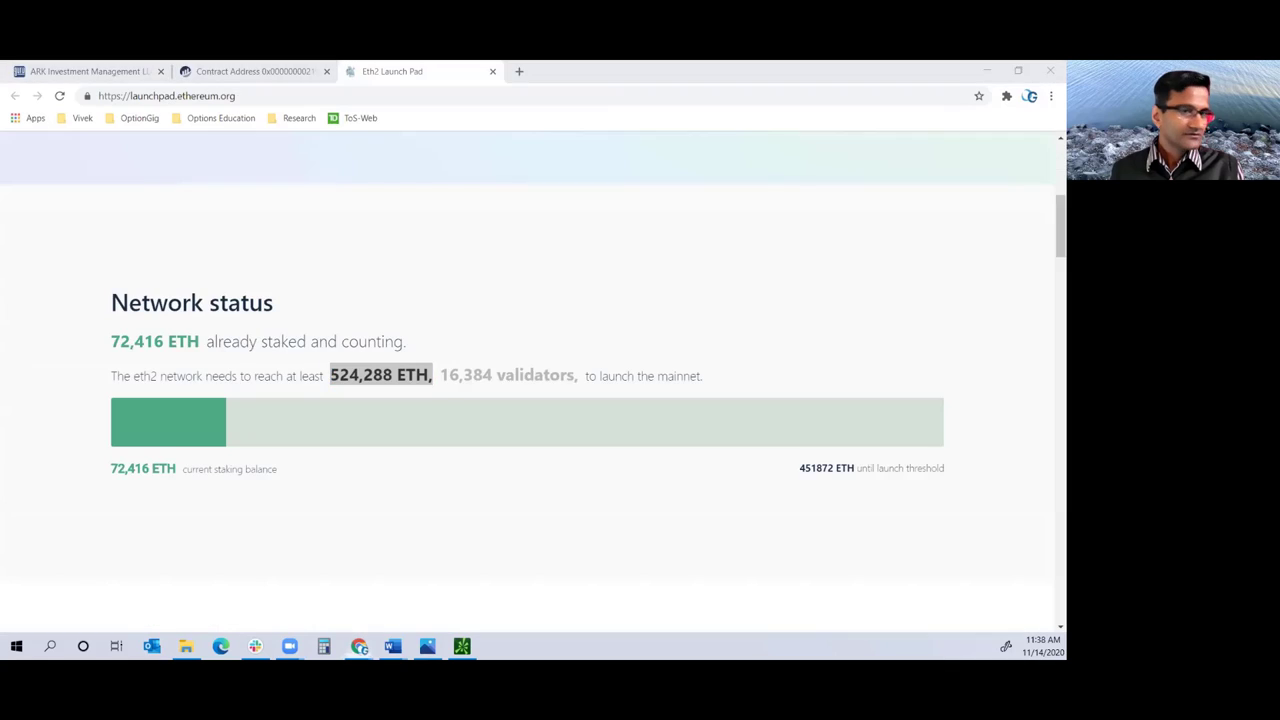
{"action": "key", "text": "alt+Tab"}
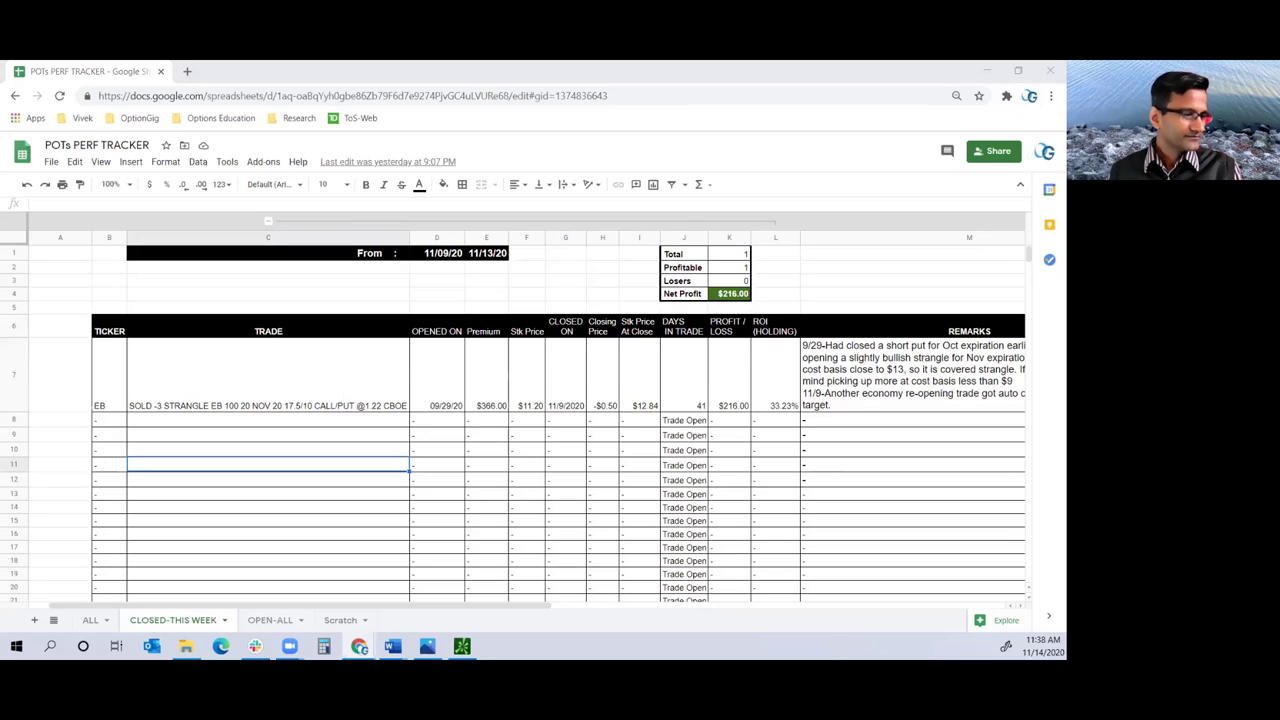
{"action": "left_click", "coordinate": [385, 377]}
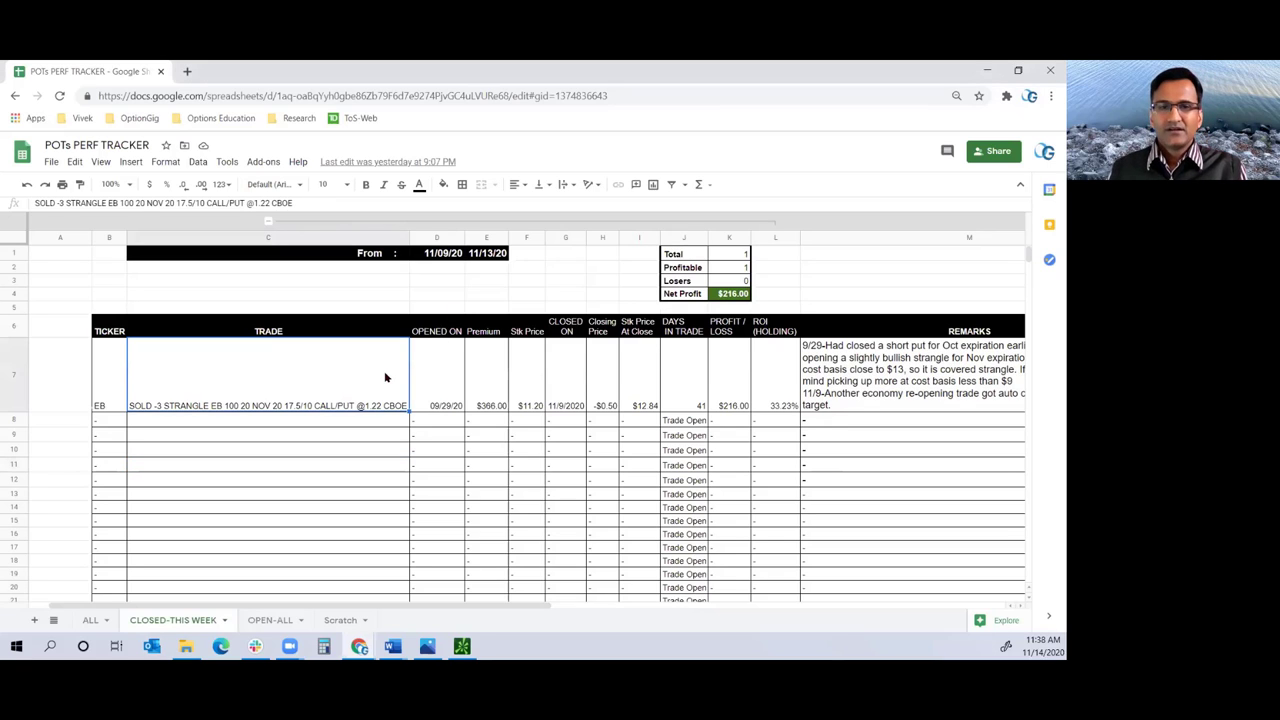
- Open the OPEN-ALL sheet and select the ticker of the first PD trade, the combo
{"action": "double_click", "coordinate": [258, 620]}
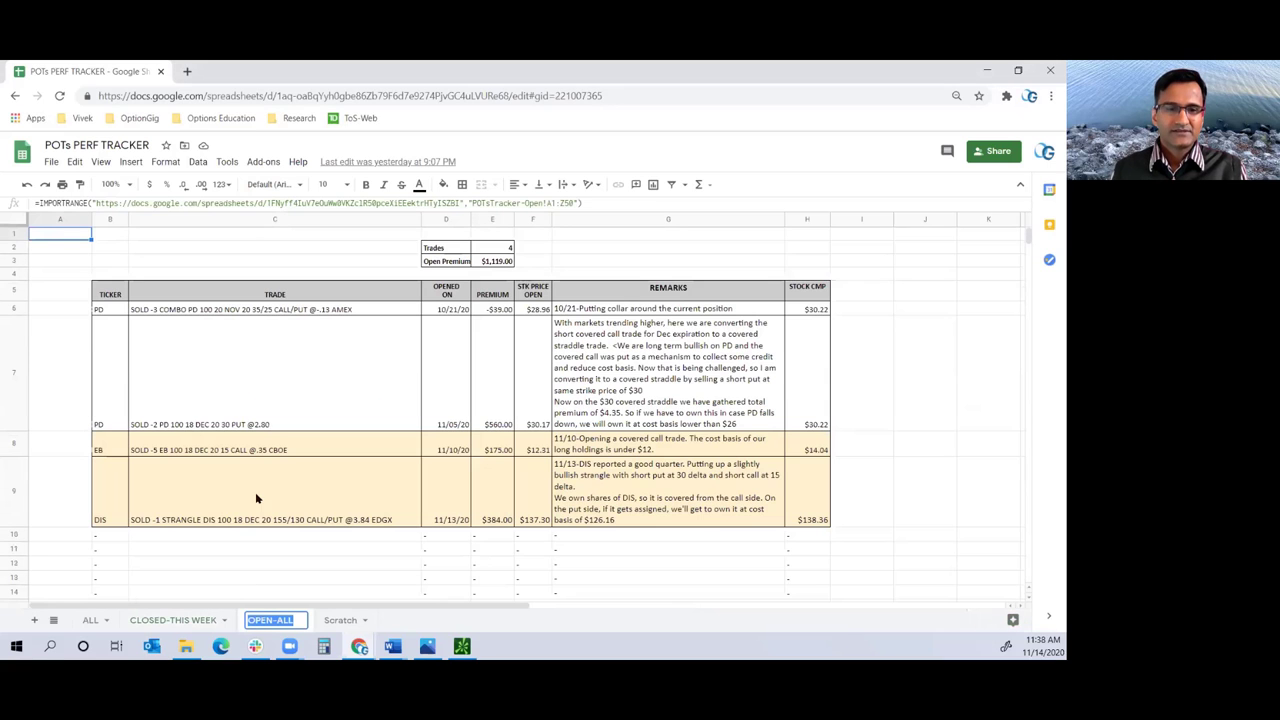
{"action": "left_click", "coordinate": [236, 564]}
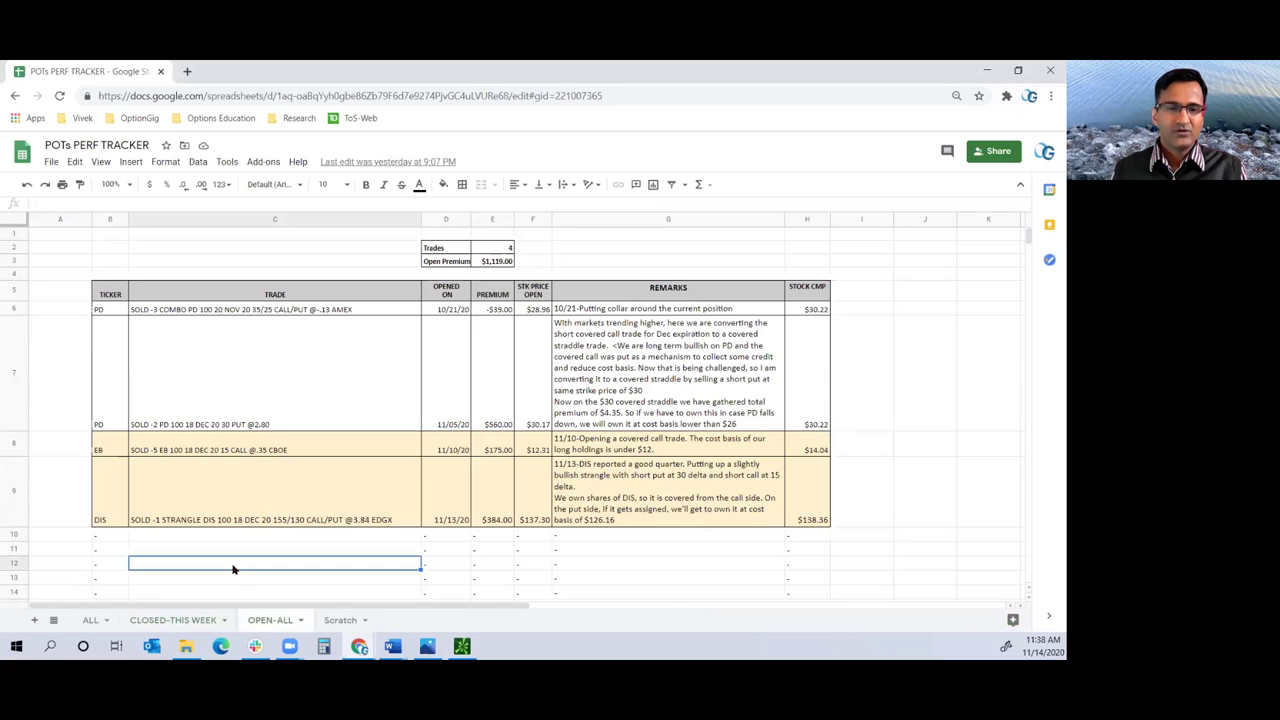
{"action": "left_click", "coordinate": [115, 311]}
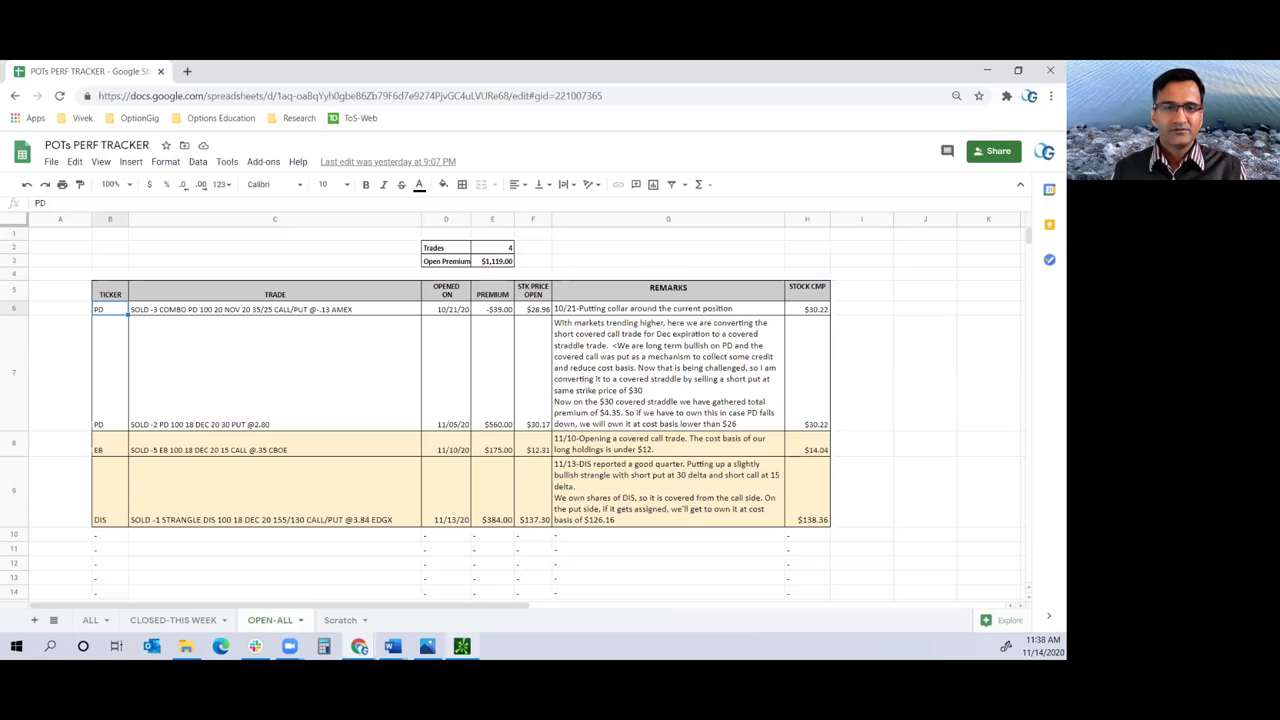
- Switch to thinkorswim, load PD in the risk profile, show all positions, exclude every PD leg from the graph and select the stock position
{"action": "key", "text": "alt+Tab"}
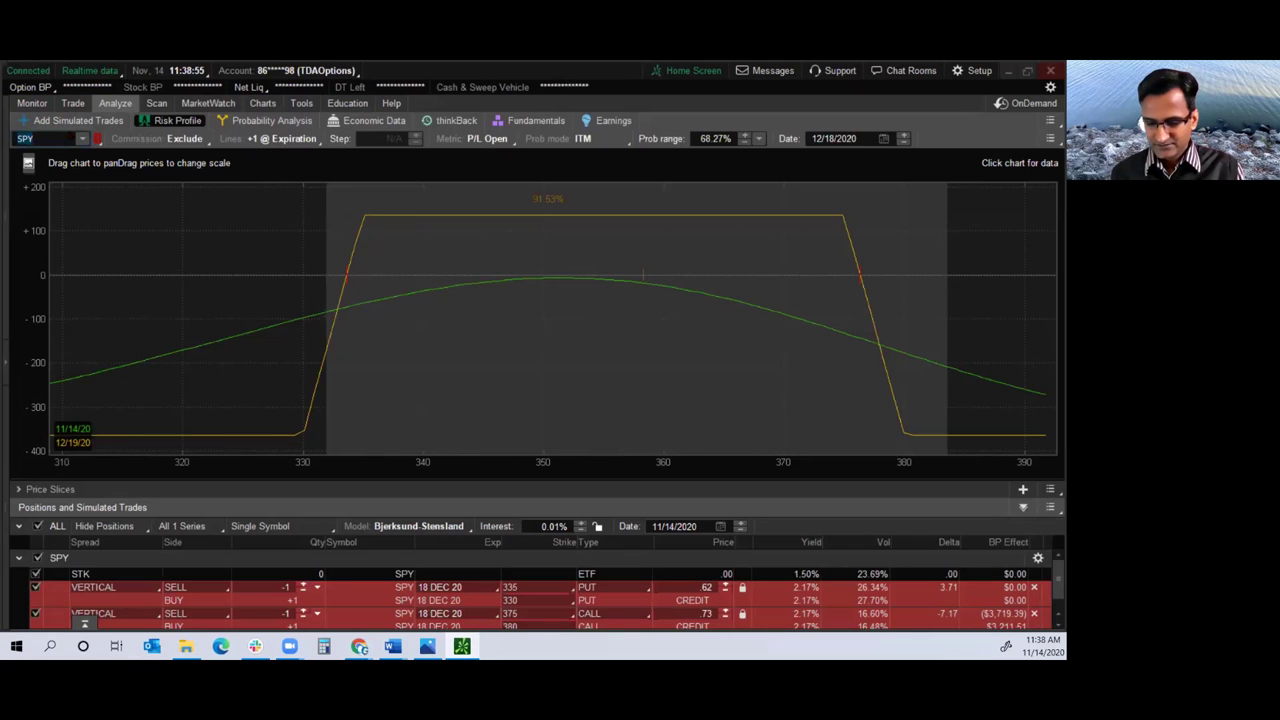
{"action": "type", "text": "PD"}
{"action": "key", "text": "Return"}
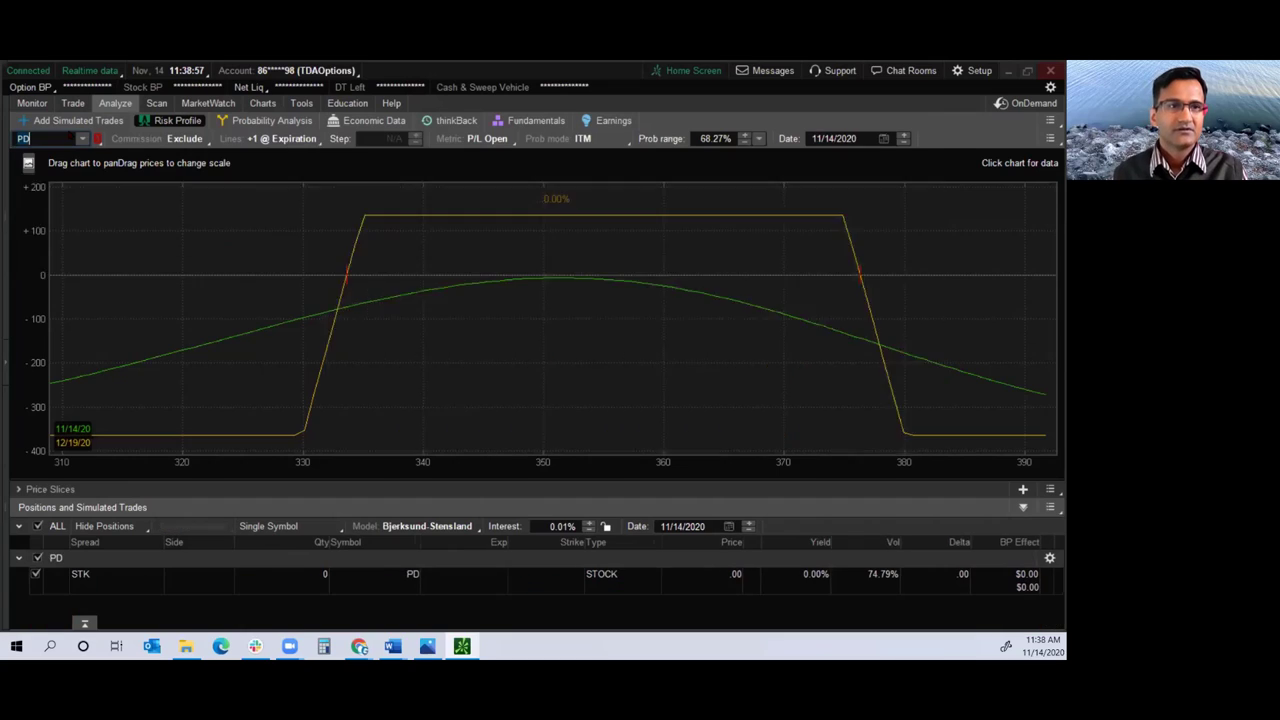
{"action": "left_click", "coordinate": [110, 528]}
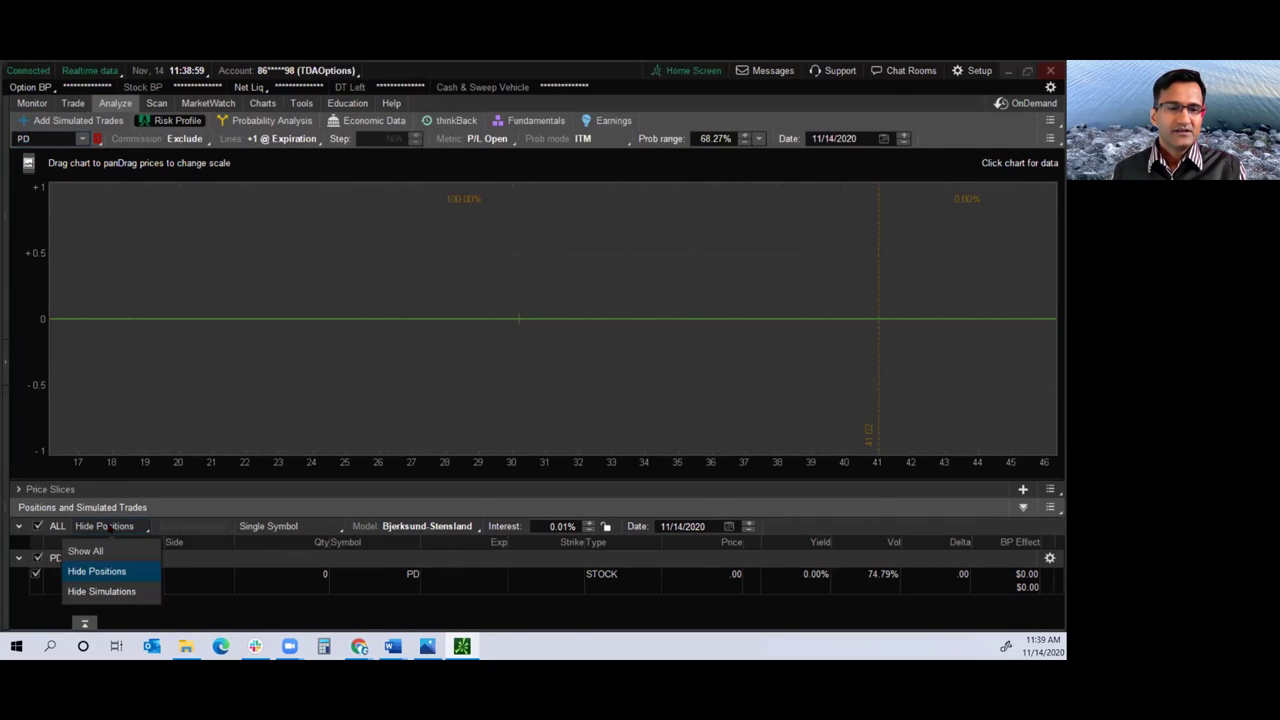
{"action": "left_click", "coordinate": [86, 551]}
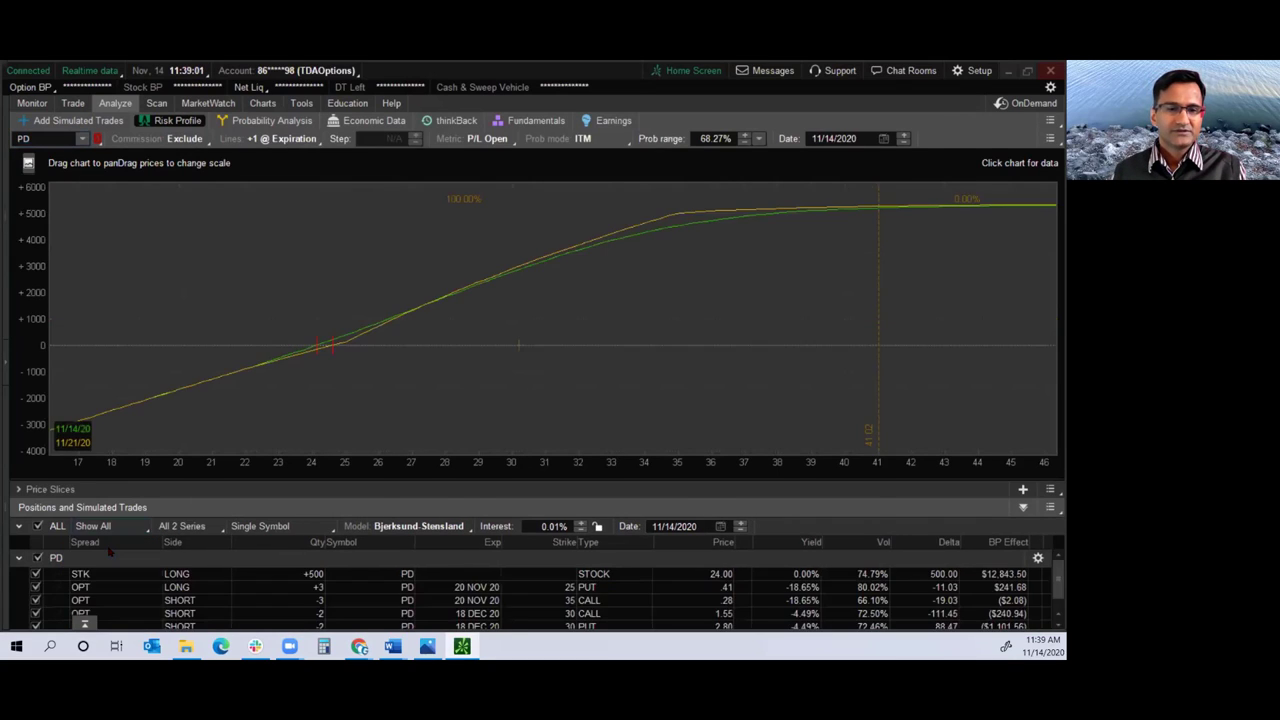
{"action": "left_click", "coordinate": [37, 558]}
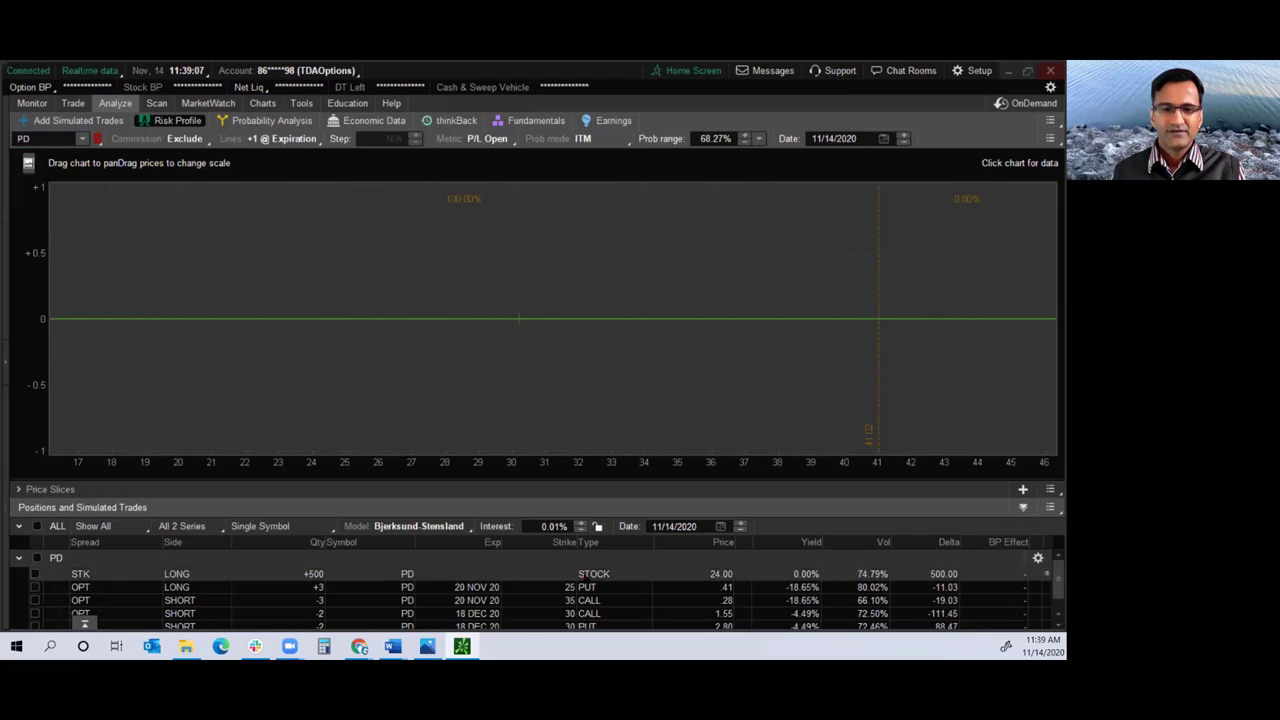
{"action": "left_click", "coordinate": [690, 574]}
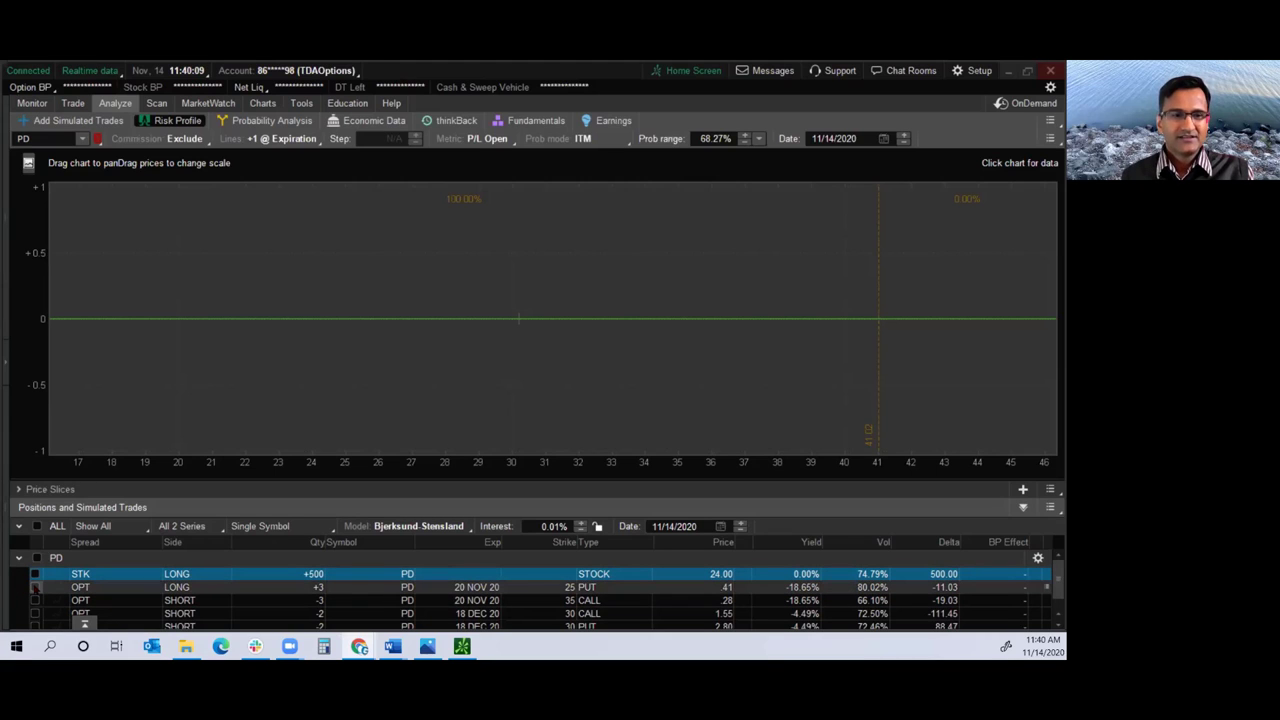
- Return to the POTs PERF TRACKER spreadsheet and check the PD combo's trade description and opening date
{"action": "left_click", "coordinate": [359, 646]}
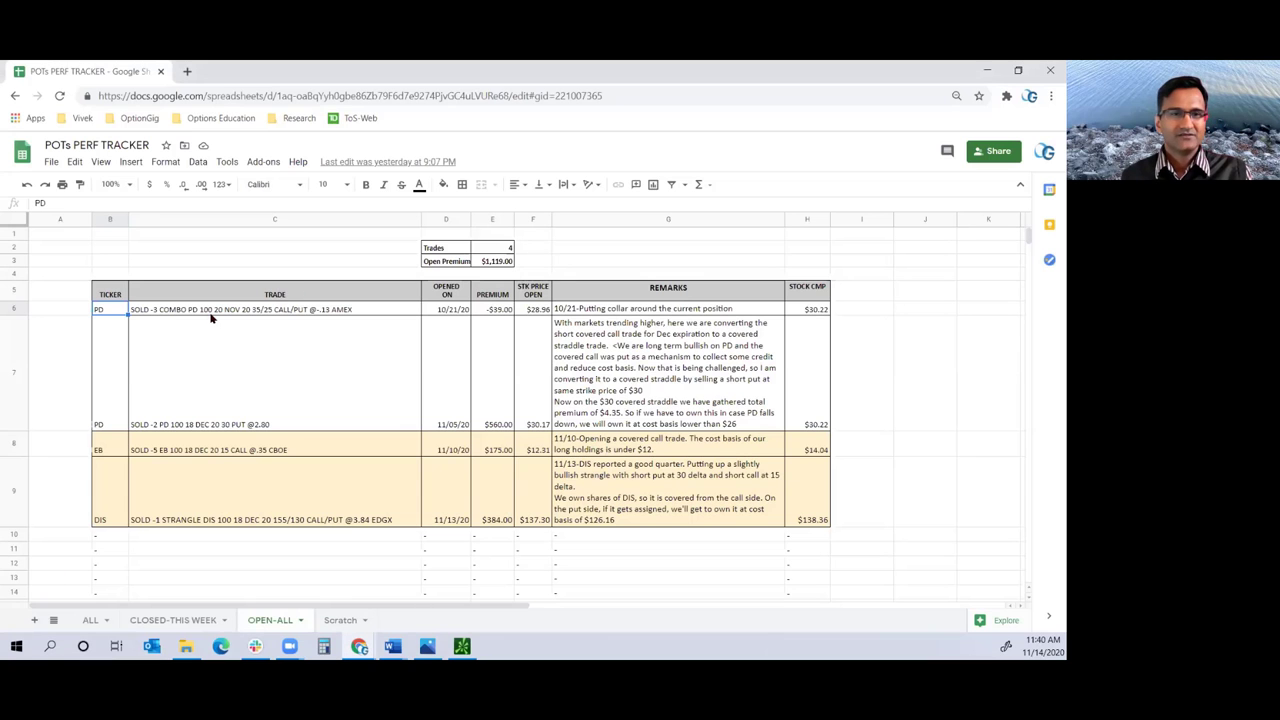
{"action": "left_click", "coordinate": [211, 313]}
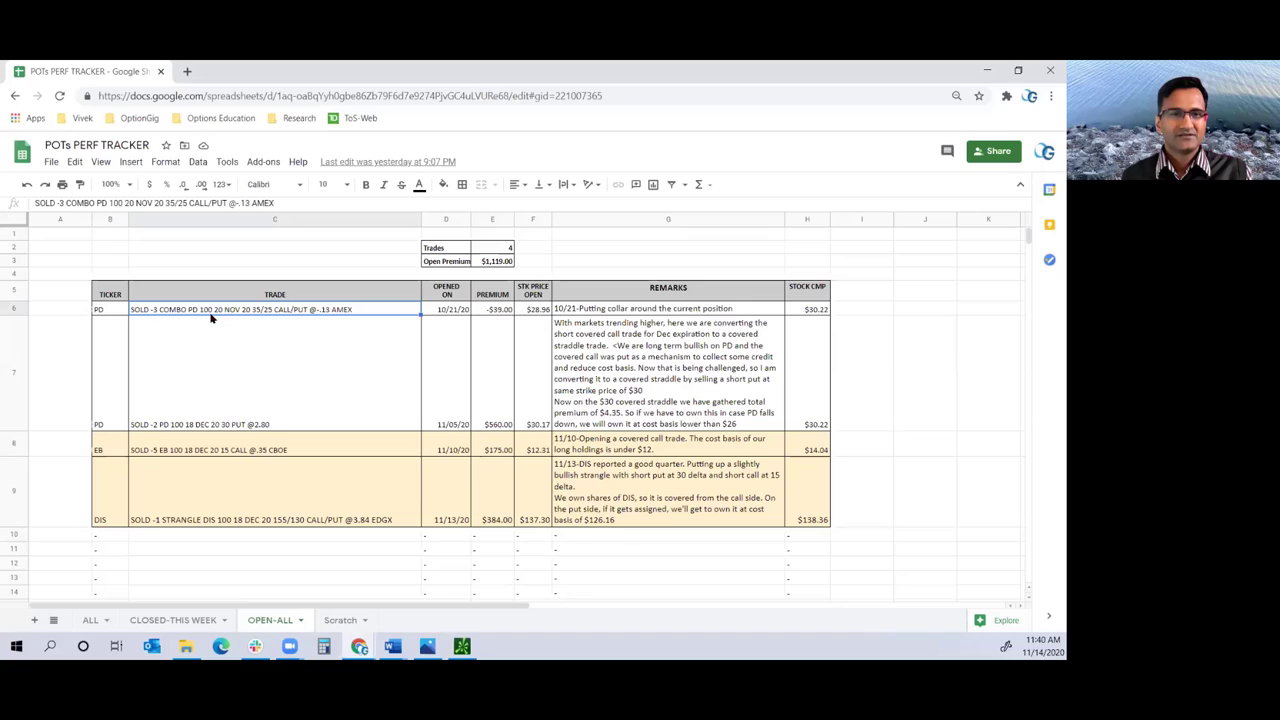
{"action": "left_click", "coordinate": [445, 312]}
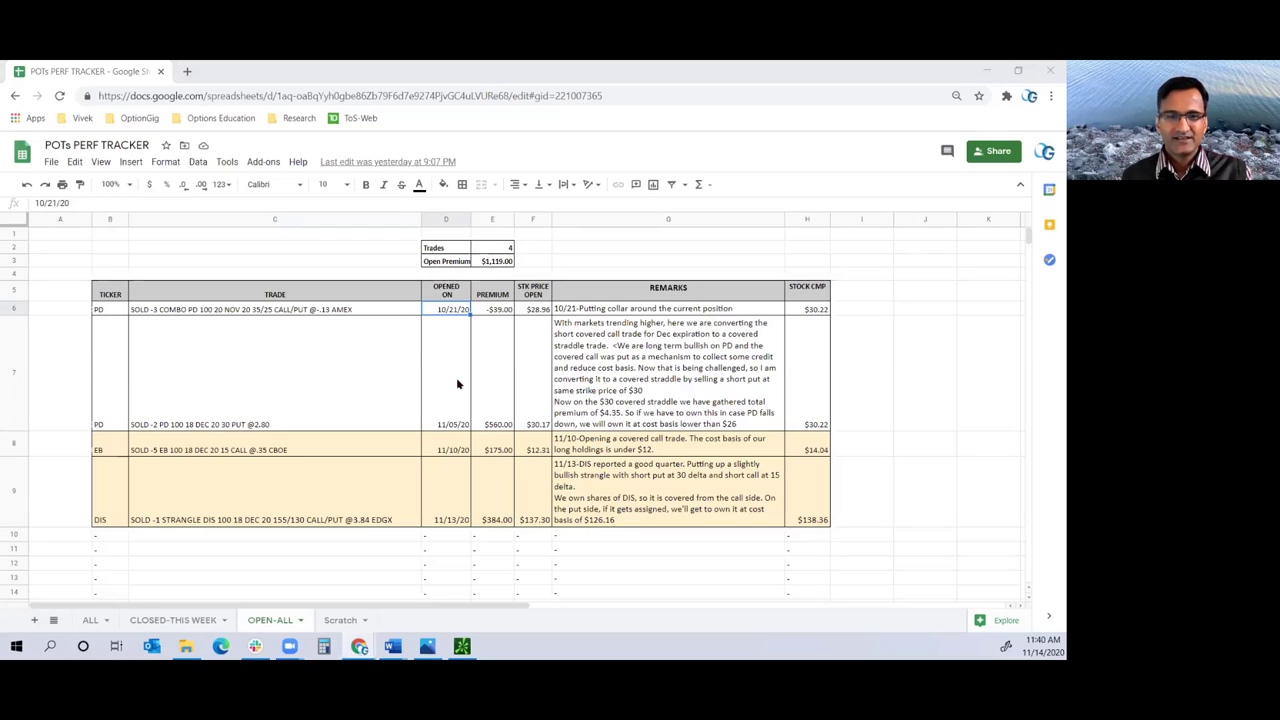
- In thinkorswim, plot only the PD 20 NOV 20 long 25 put and short 35 call to examine the collar's risk profile
{"action": "key", "text": "alt+Tab"}
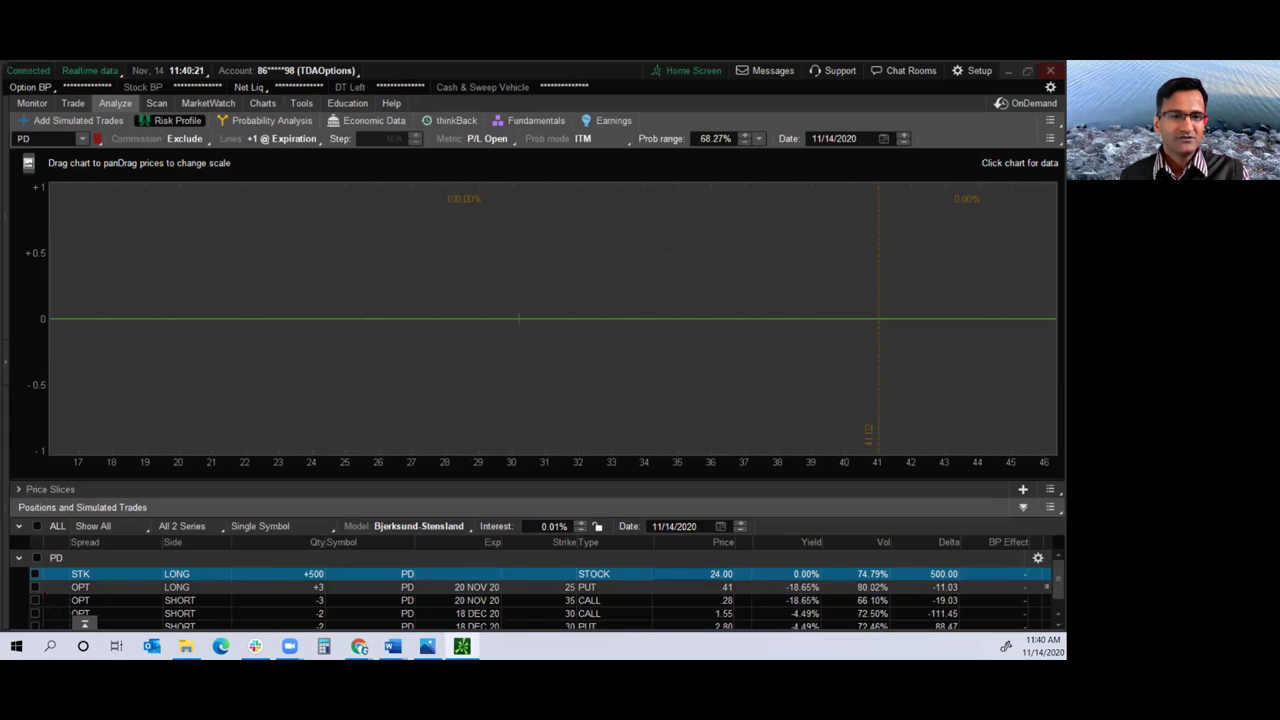
{"action": "left_click", "coordinate": [35, 587]}
{"action": "left_click", "coordinate": [35, 600]}
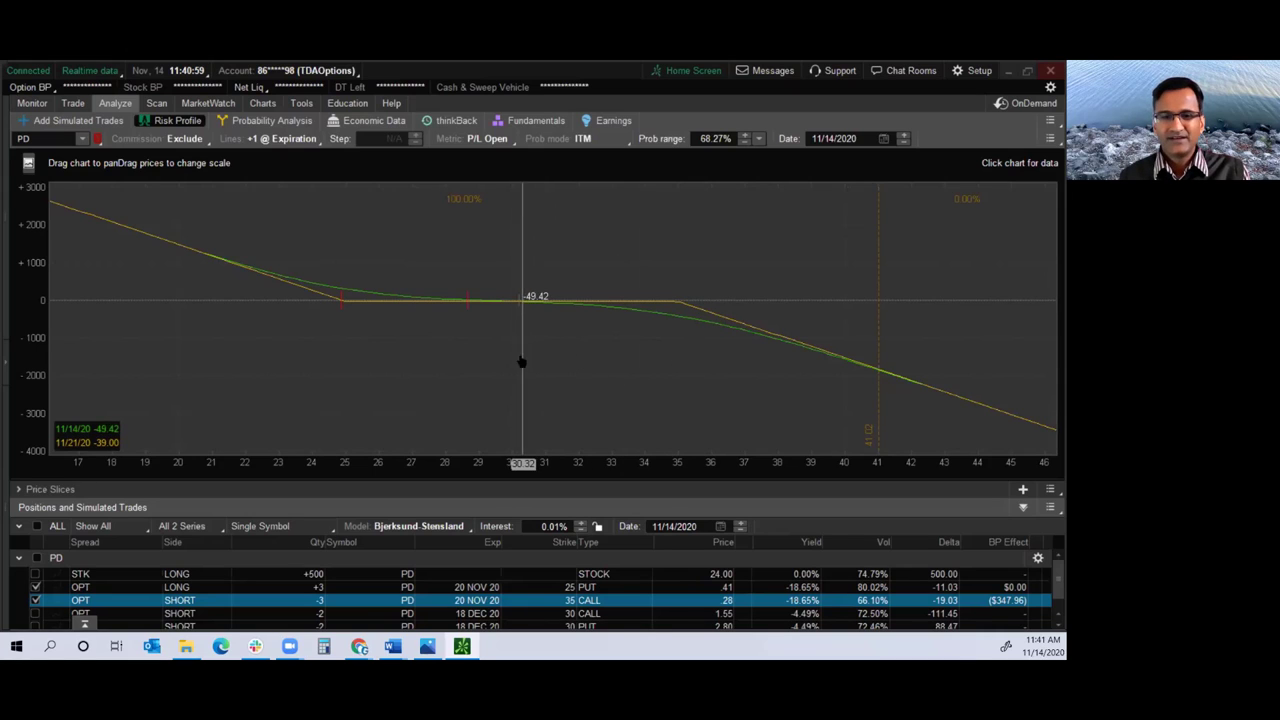
- Exclude the two 20 NOV 20 legs and plot the PD 18 DEC 20 short 30 call and short 30 put instead
{"action": "left_click", "coordinate": [36, 589]}
{"action": "left_click", "coordinate": [35, 588]}
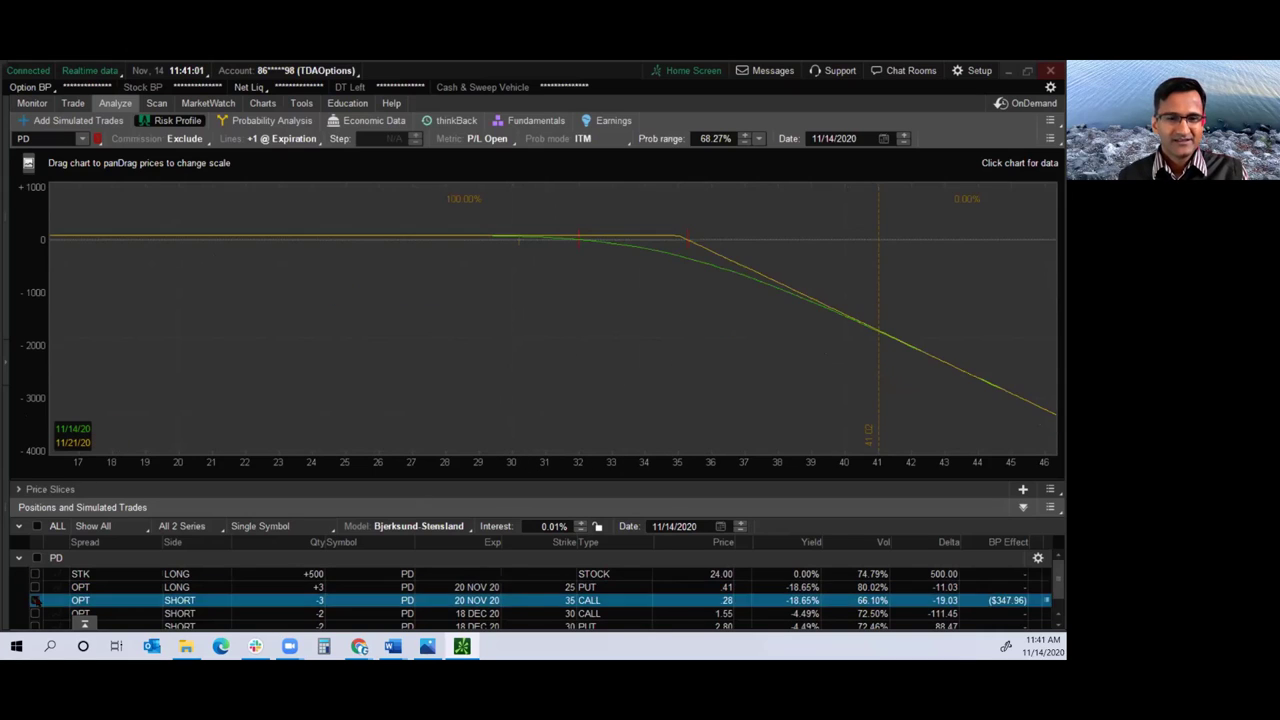
{"action": "left_click", "coordinate": [35, 600]}
{"action": "scroll", "coordinate": [36, 597], "scroll_direction": "down", "scroll_amount": 1}
{"action": "left_click", "coordinate": [35, 596]}
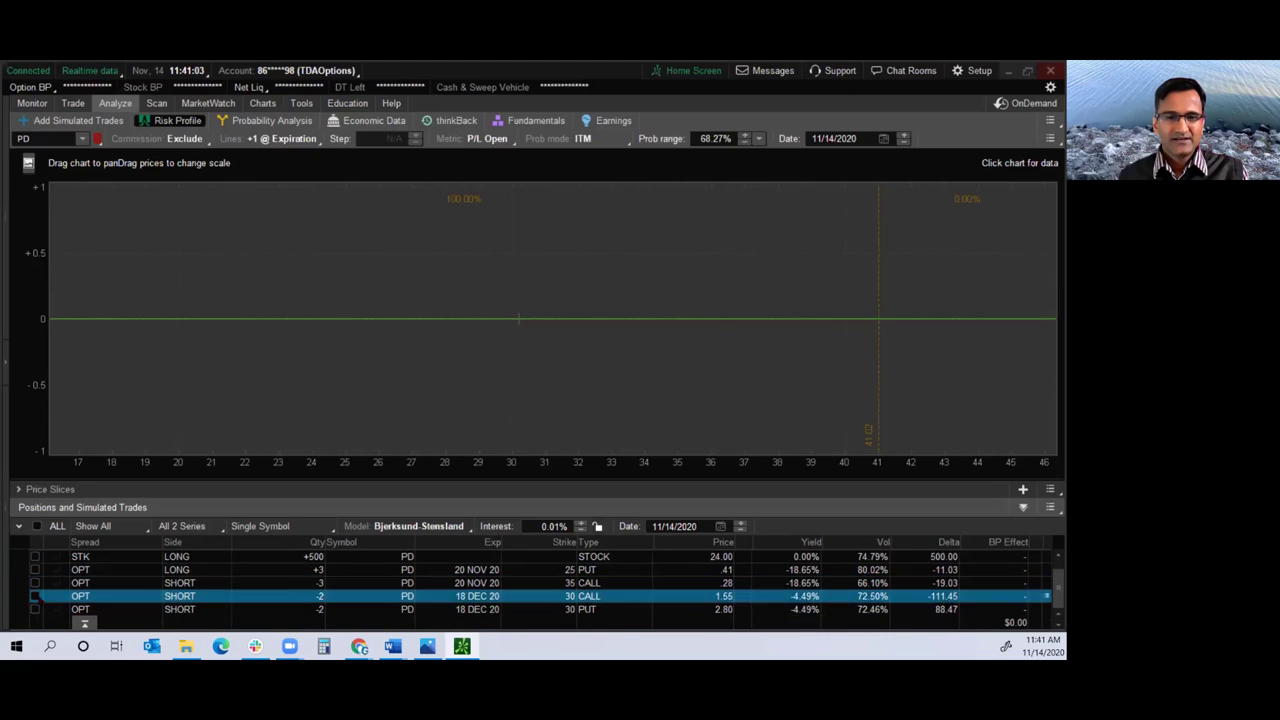
{"action": "left_click", "coordinate": [36, 609]}
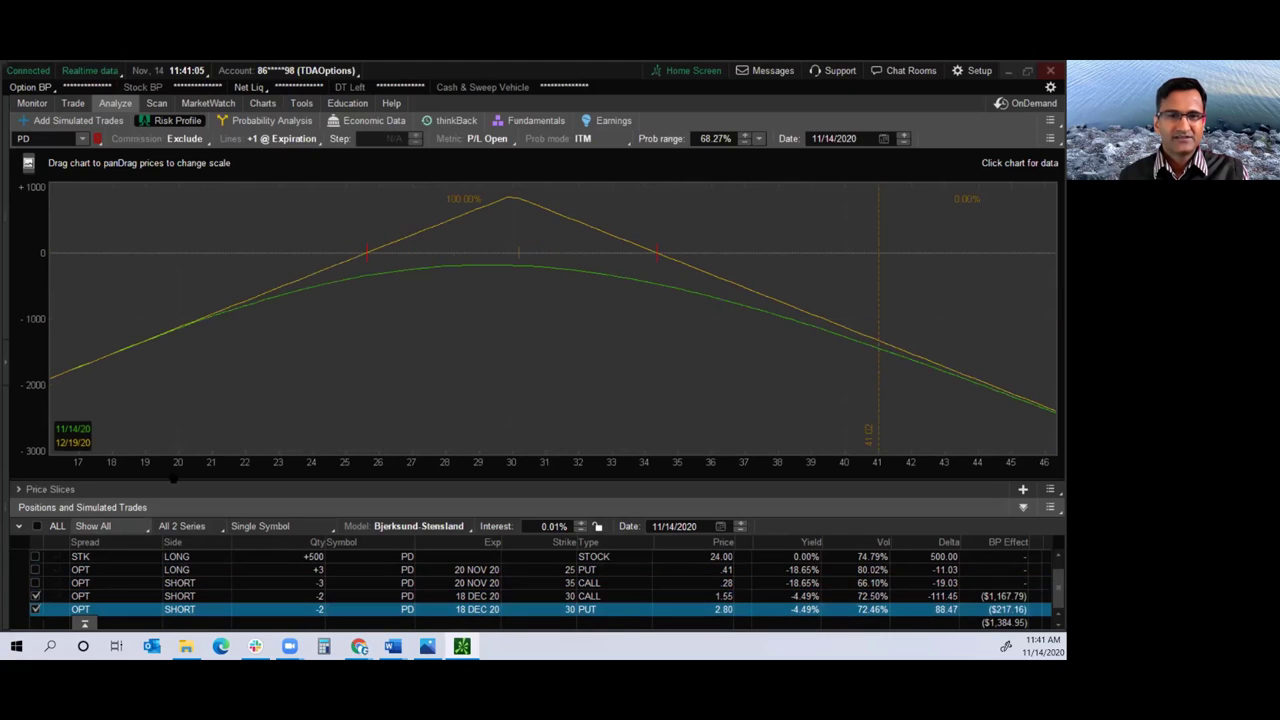
- Check the trade description of the PD 18 DEC 20 30 put in the tracker spreadsheet and return to thinkorswim
{"action": "key", "text": "alt+Tab"}
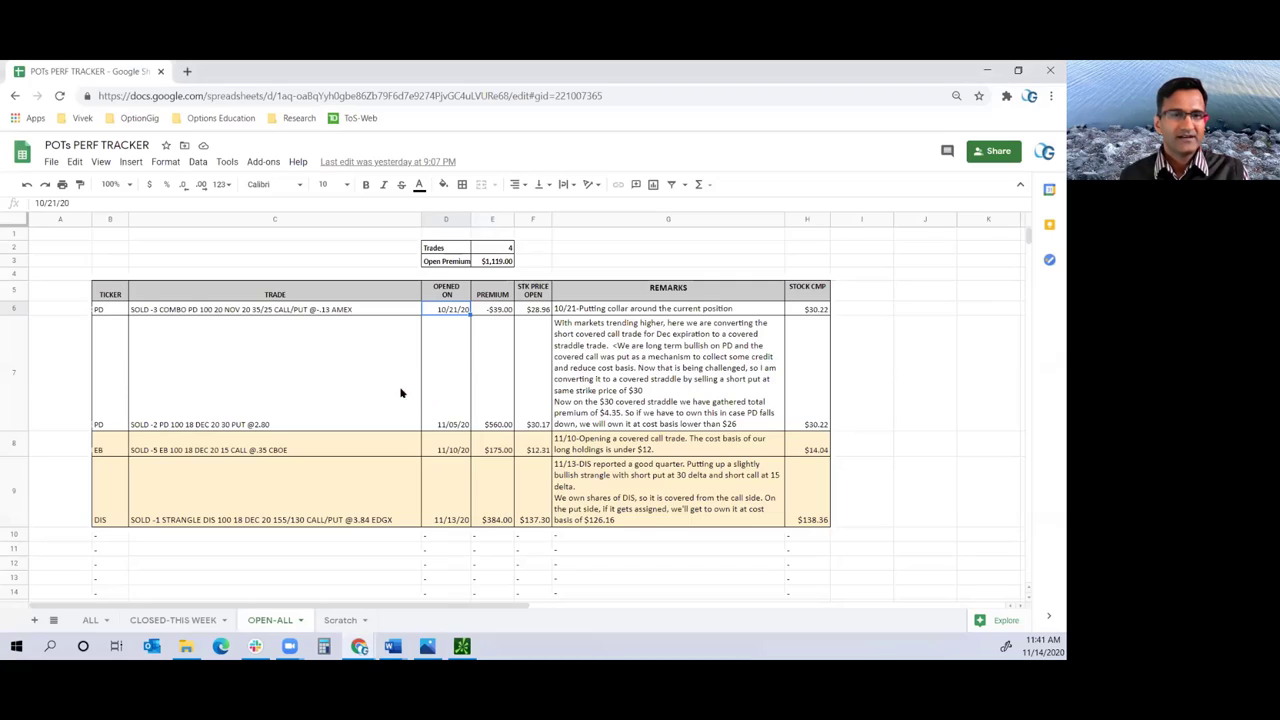
{"action": "left_click", "coordinate": [232, 380]}
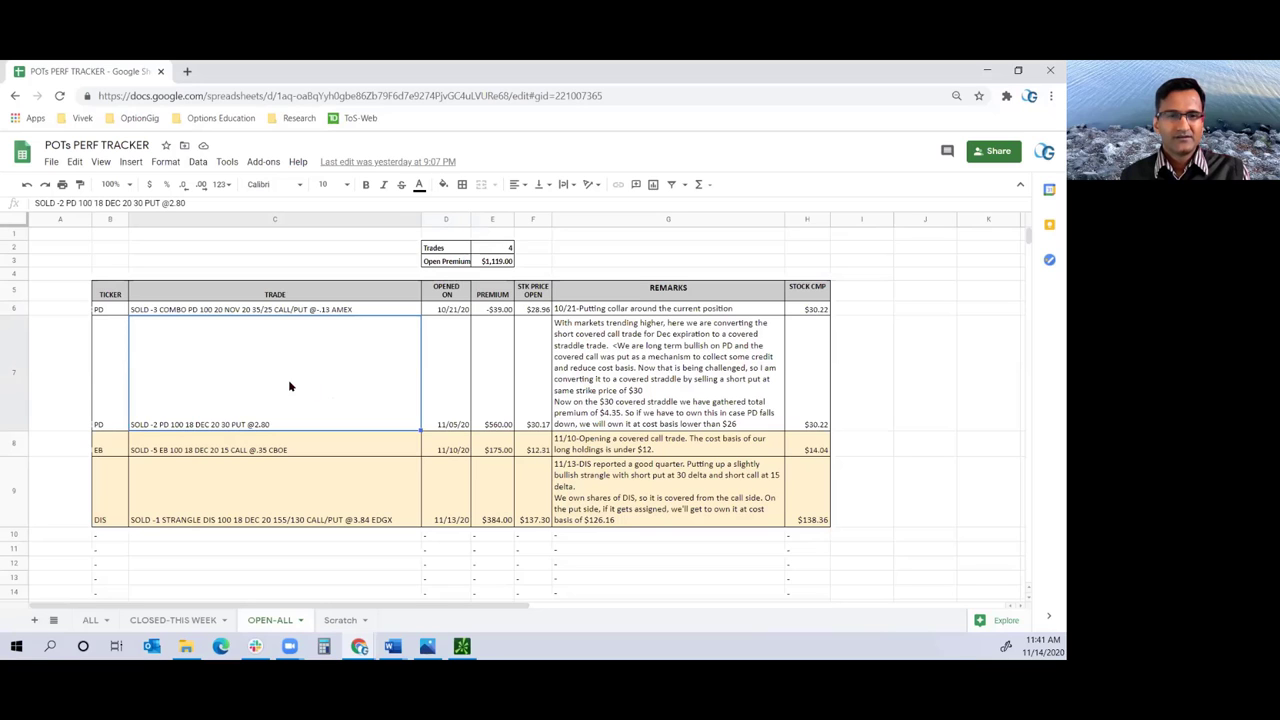
{"action": "key", "text": "alt+Tab"}
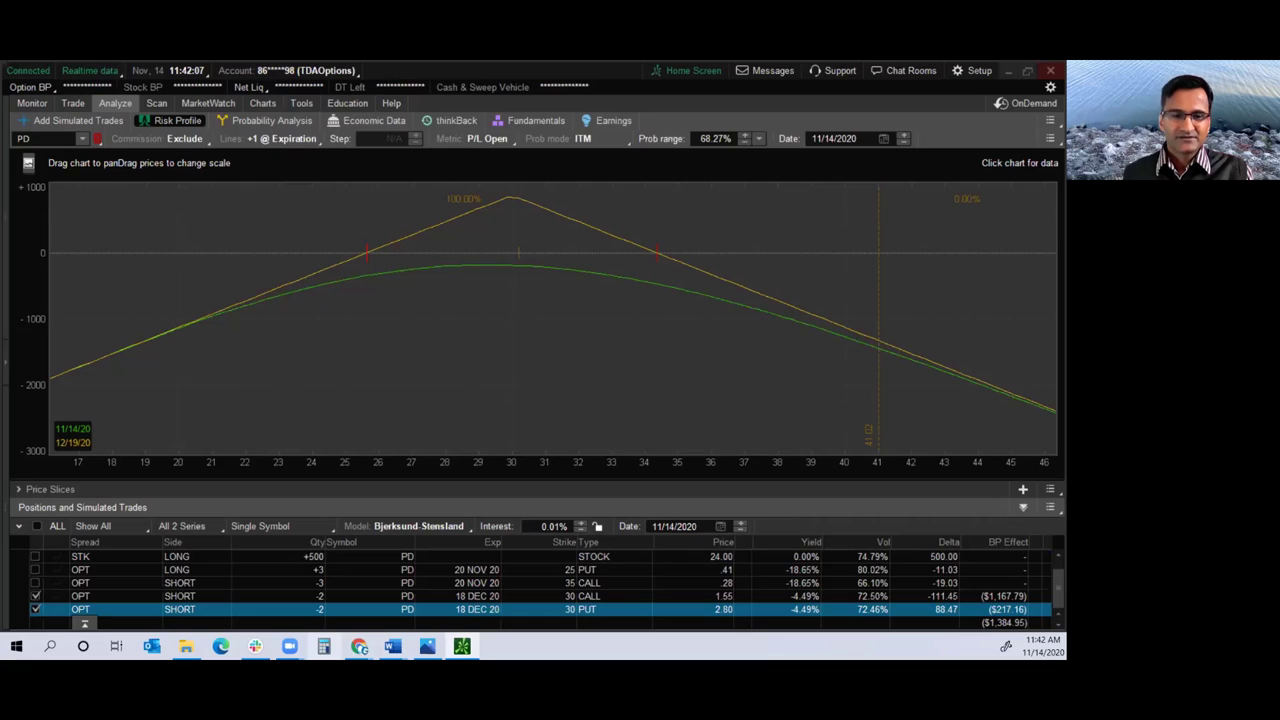
- Calculate 0.75 ÷ 30 in Calculator, close it, and select the PD 18 DEC 20 30 call position in thinkorswim
{"action": "left_click", "coordinate": [323, 646]}
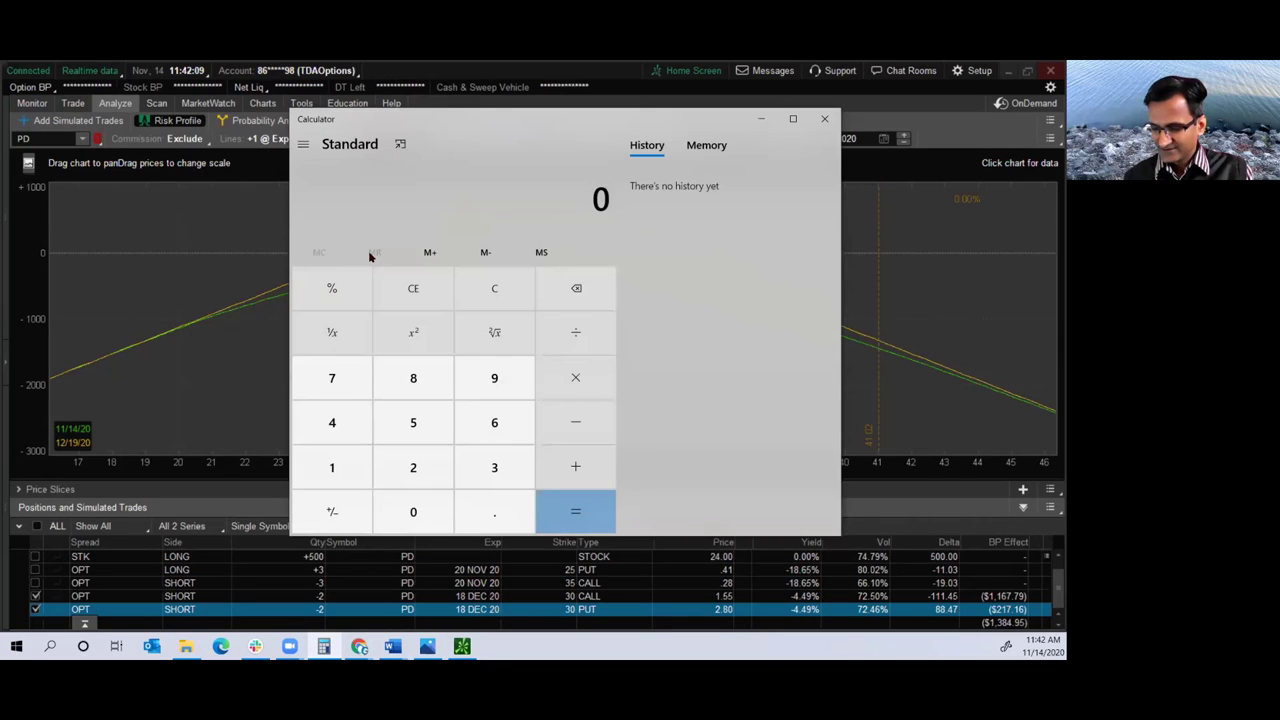
{"action": "type", "text": ".75+30"}
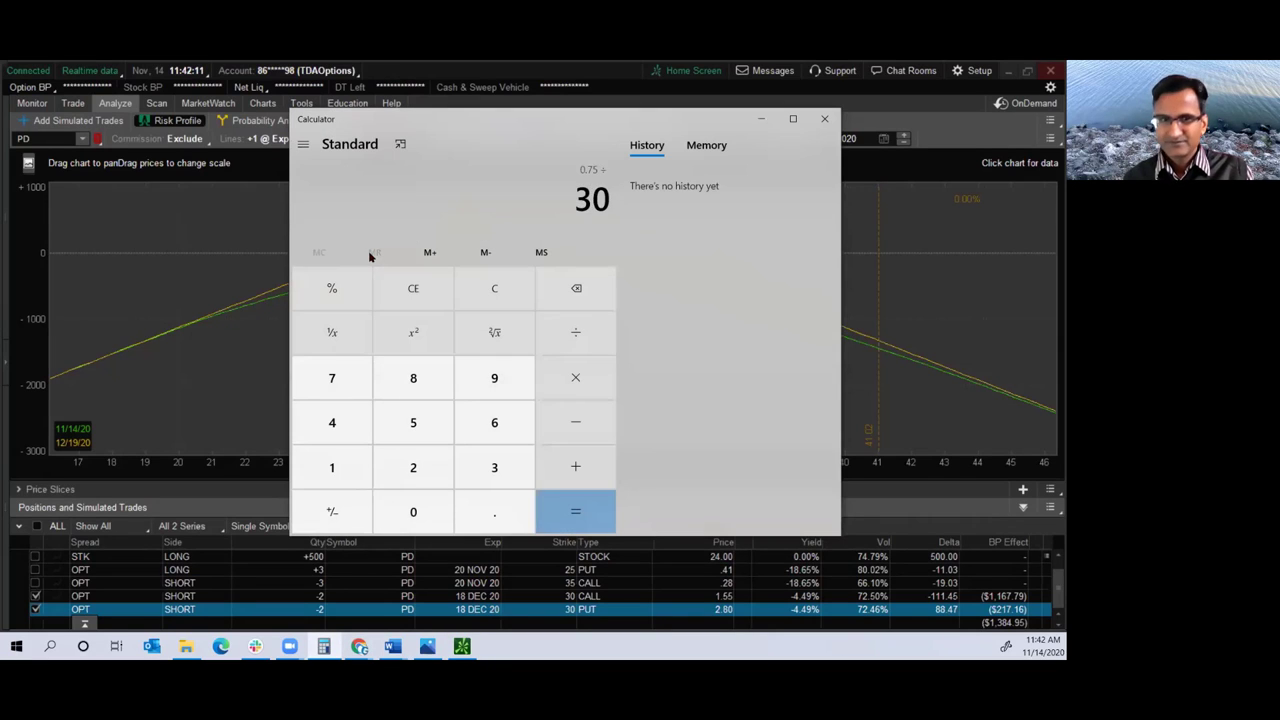
{"action": "key", "text": "Return"}
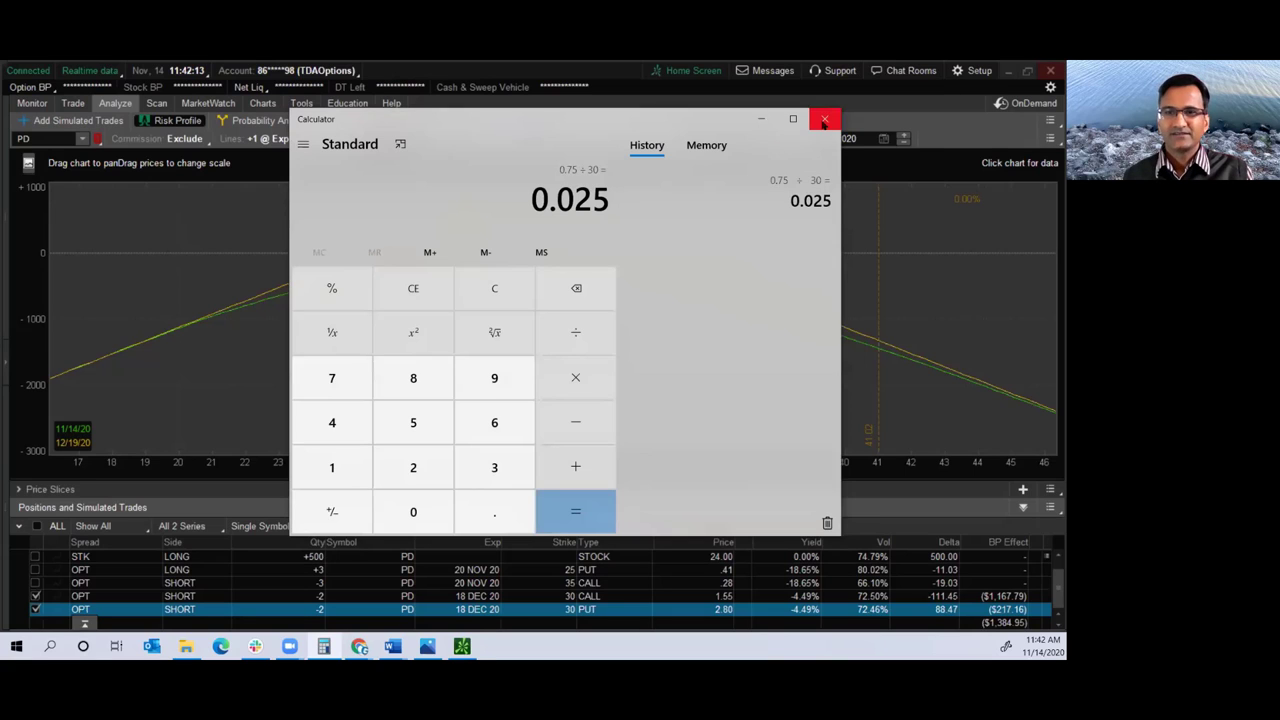
{"action": "left_click", "coordinate": [824, 119]}
{"action": "left_click", "coordinate": [575, 596]}
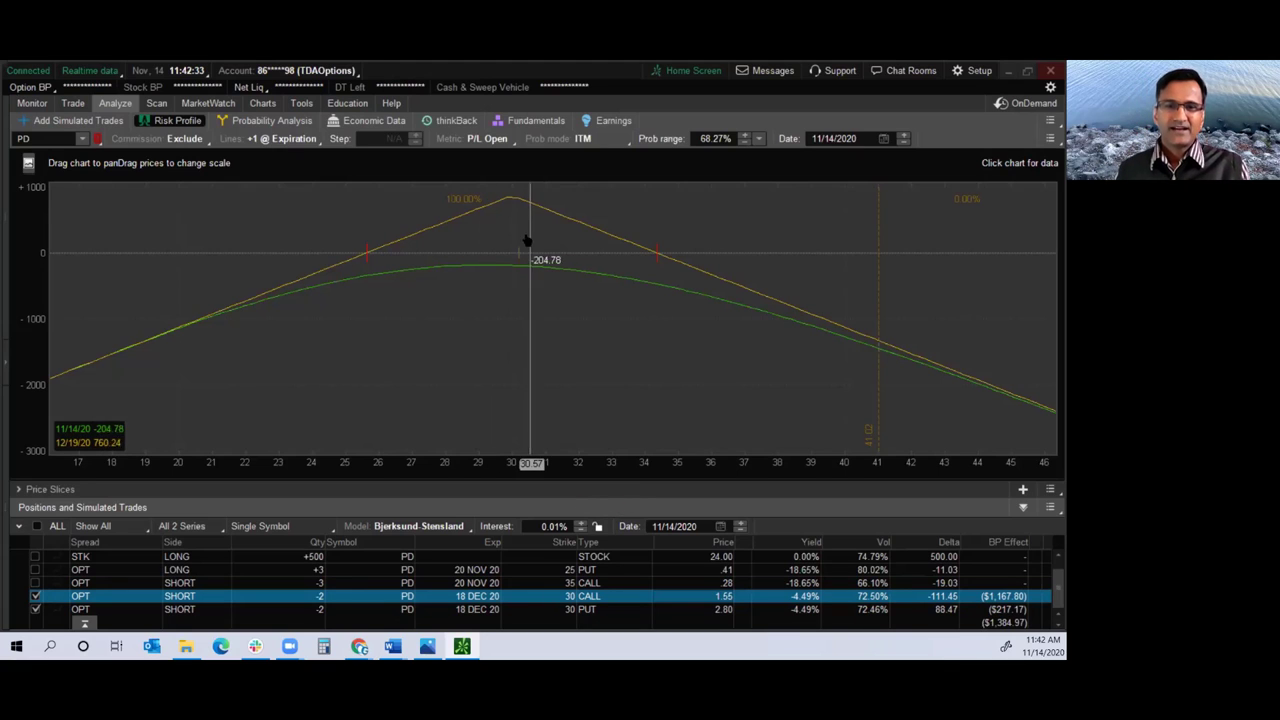
- In the tracker spreadsheet, select the open EB trade's ticker and compare it with the EB strangle on the CLOSED-THIS WEEK sheet
{"action": "key", "text": "alt+Tab"}
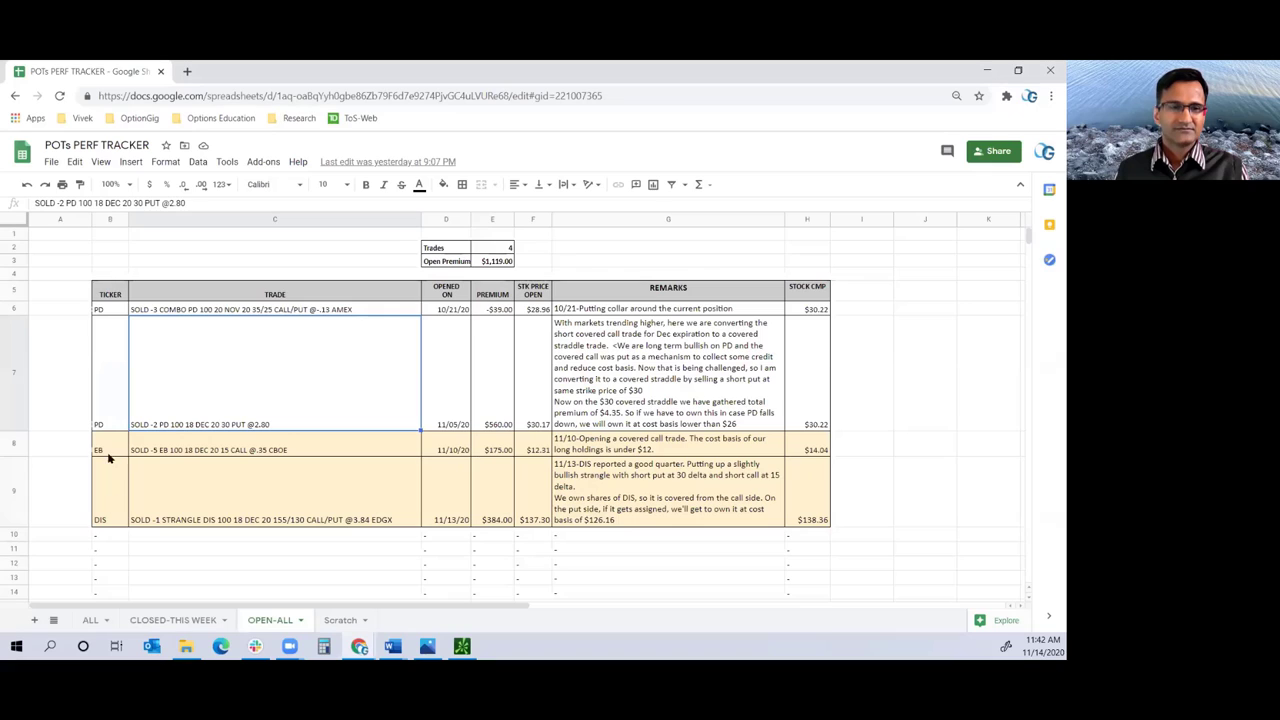
{"action": "left_click", "coordinate": [108, 447]}
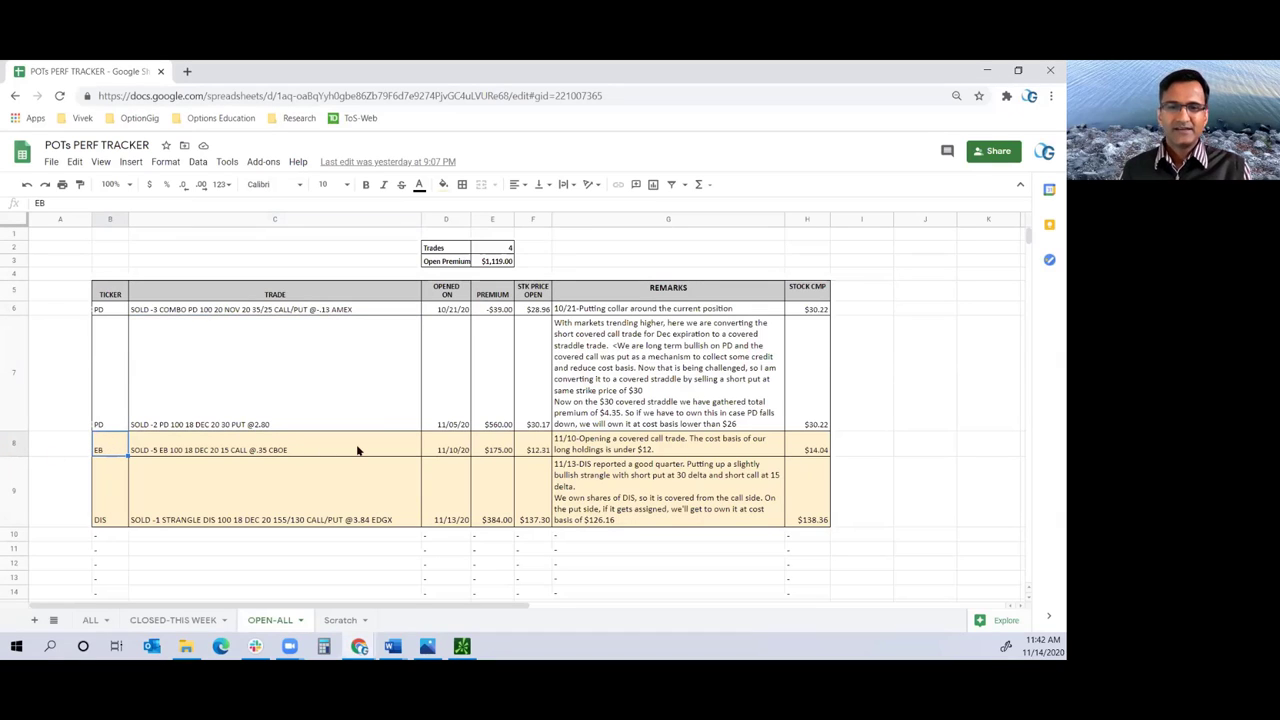
{"action": "left_click", "coordinate": [200, 626]}
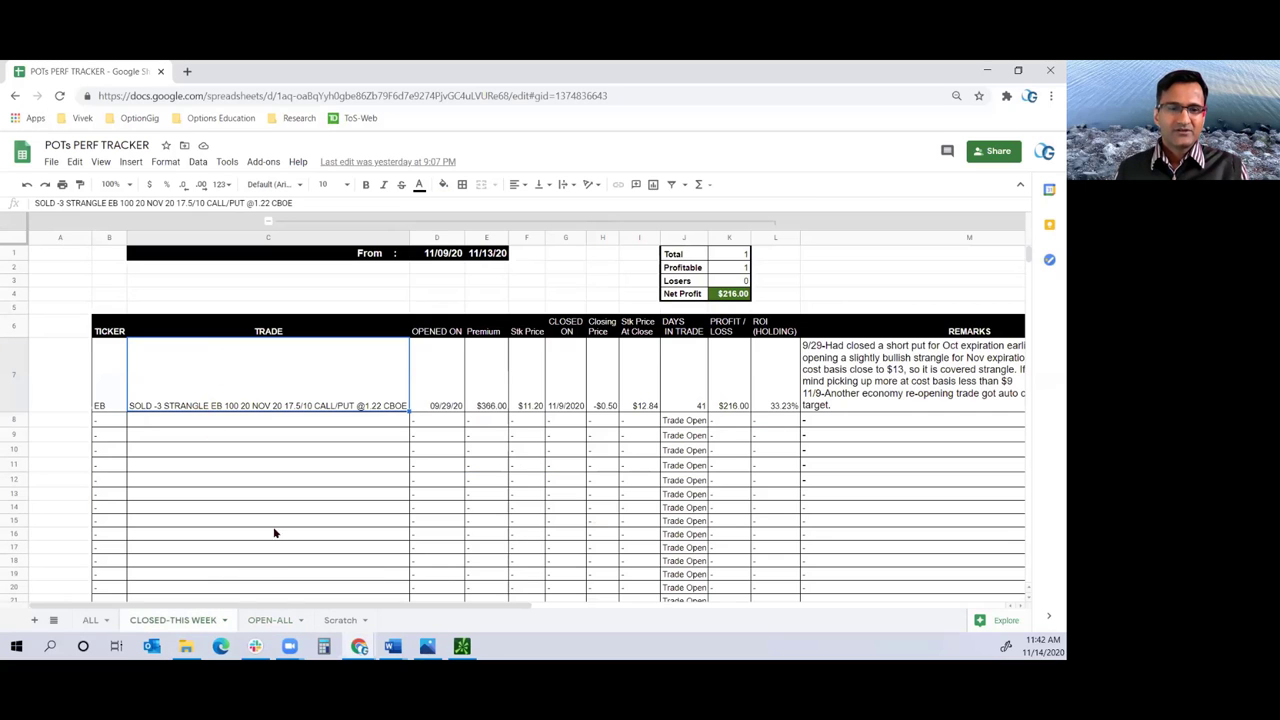
{"action": "left_click", "coordinate": [272, 622]}
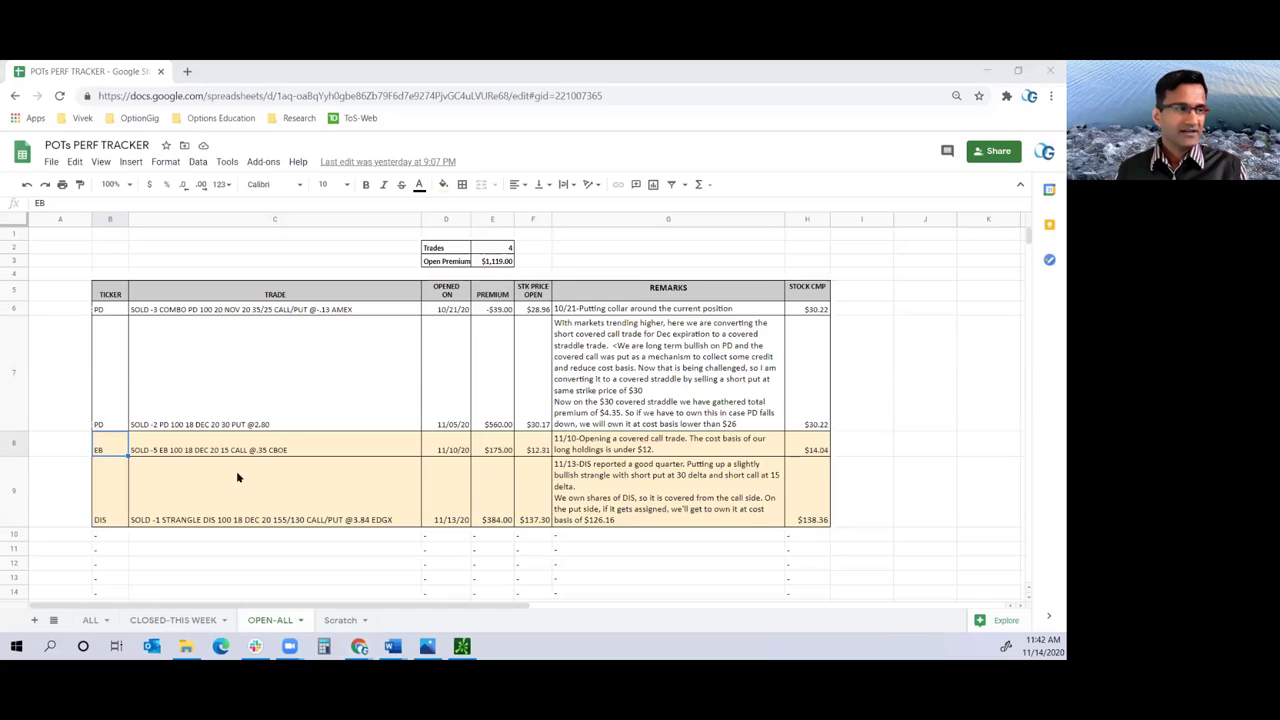
- Load EB in thinkorswim's risk profile and exclude the 500-share stock position so only the short 15 call is plotted
{"action": "key", "text": "alt+Tab"}
{"action": "left_click", "coordinate": [50, 139]}
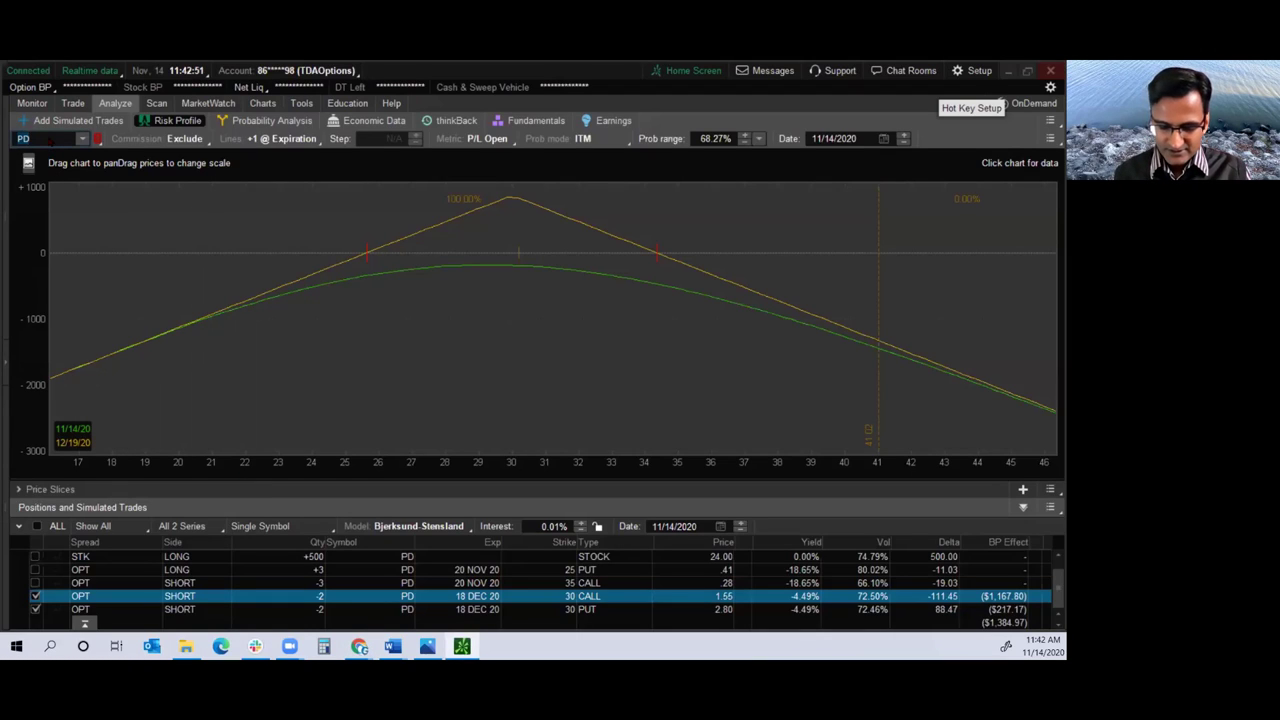
{"action": "type", "text": "EB"}
{"action": "key", "text": "Return"}
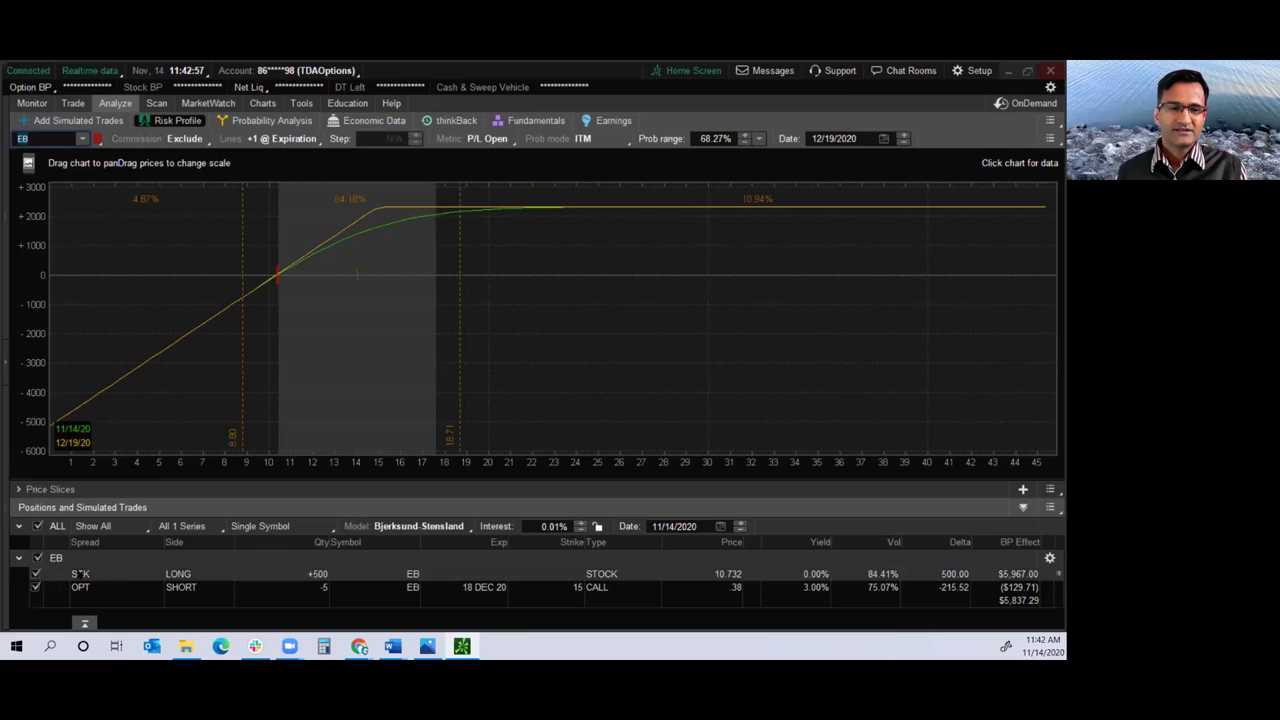
{"action": "left_click", "coordinate": [35, 574]}
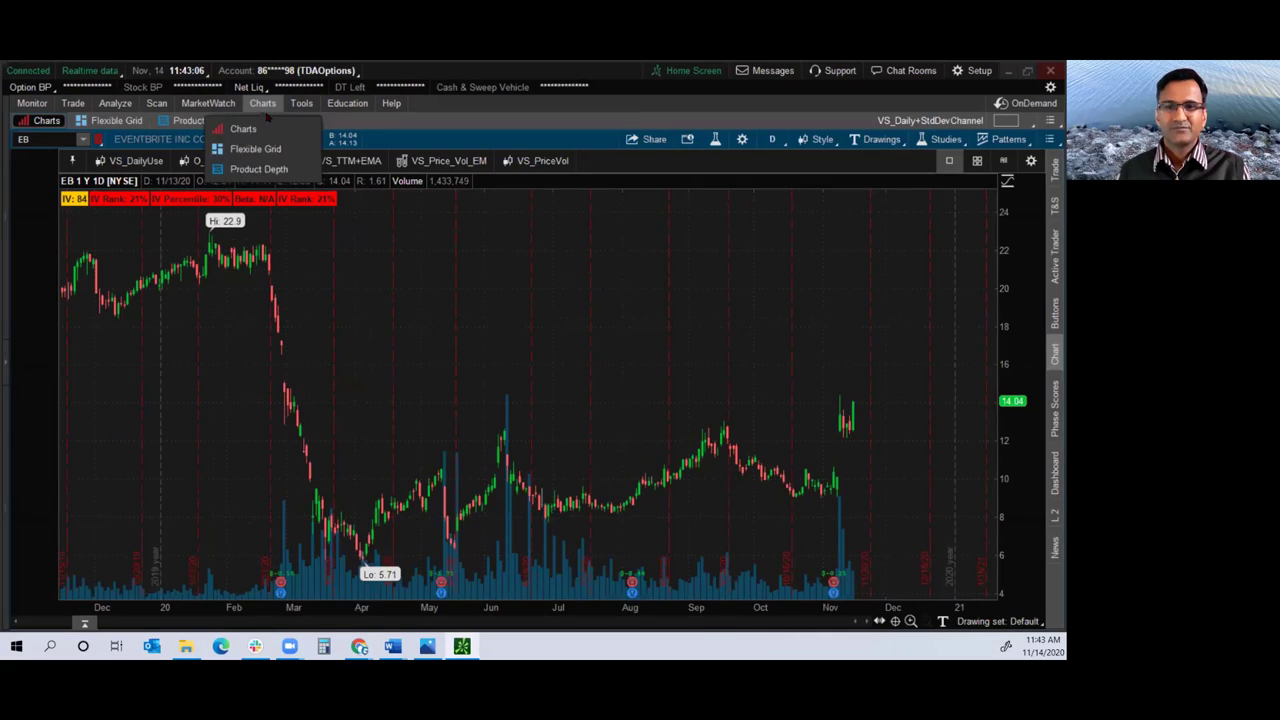
- Examine EB's one-year daily price chart and return to its risk profile
{"action": "left_click", "coordinate": [262, 103]}
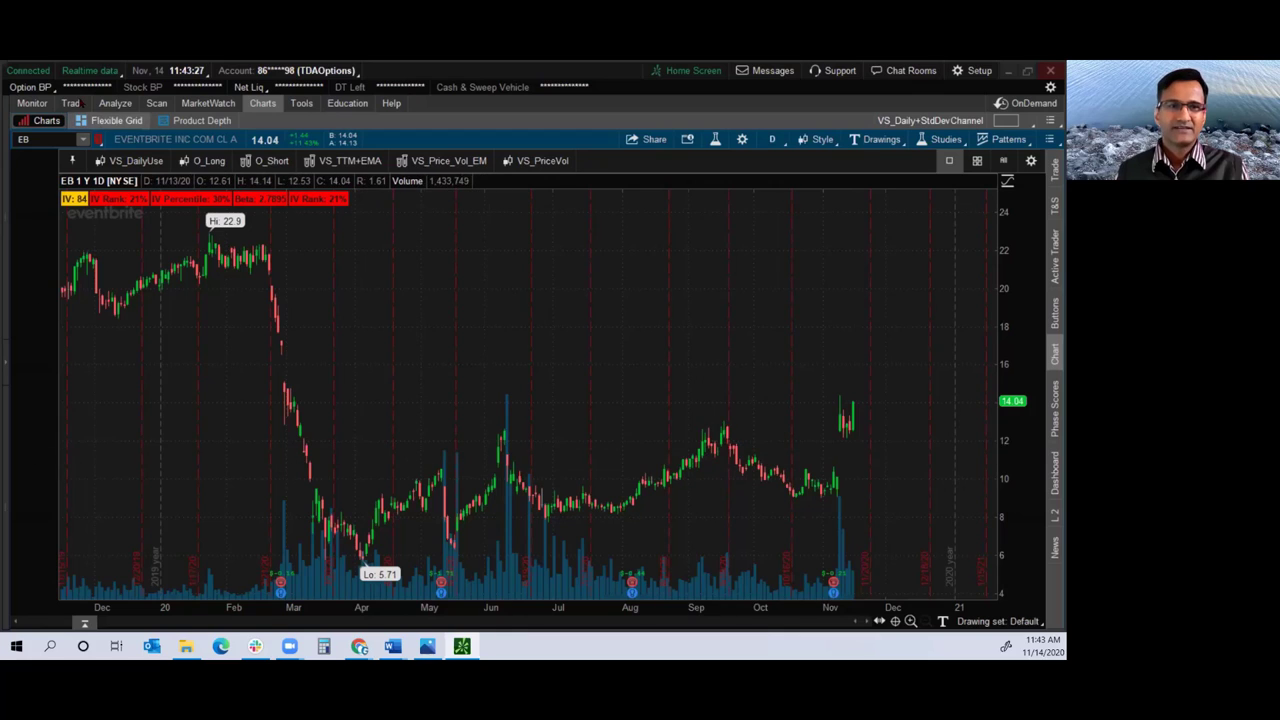
{"action": "mouse_move", "coordinate": [115, 103]}
{"action": "left_click", "coordinate": [90, 146]}
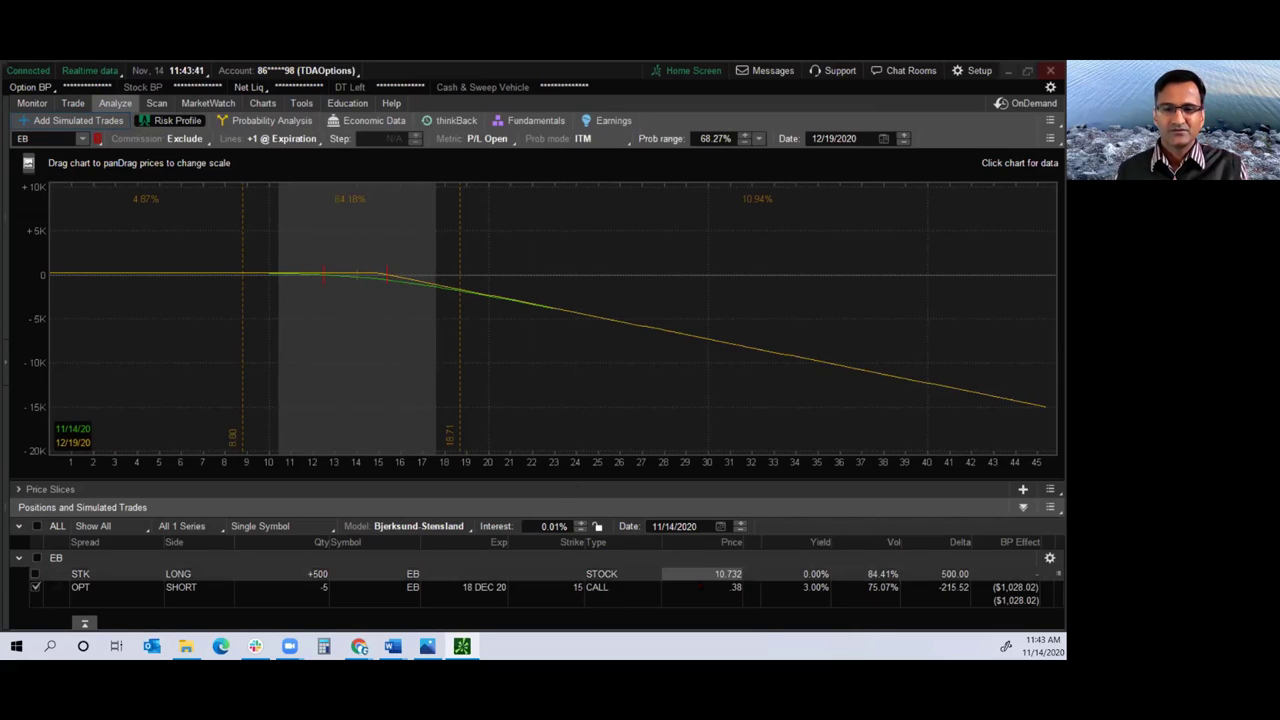
- Select the DIS strangle's ticker in the tracker, load DIS in thinkorswim's risk profile and select its stock position
{"action": "key", "text": "alt+Tab"}
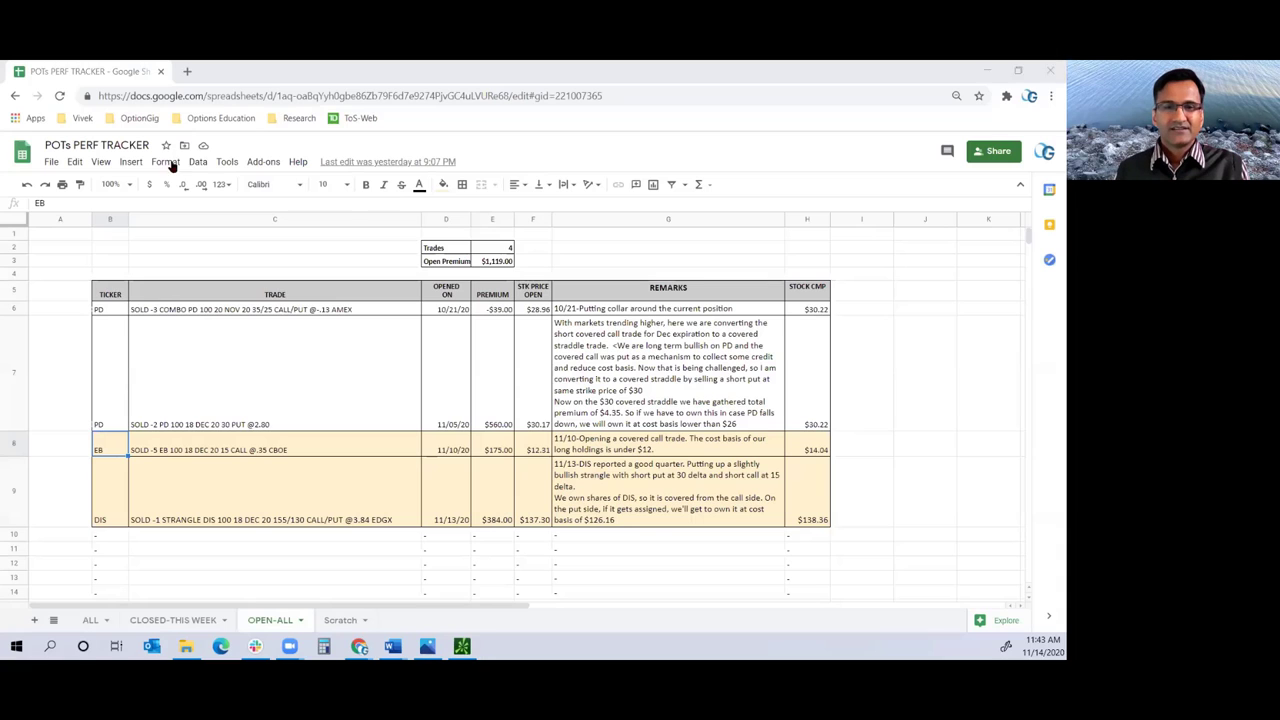
{"action": "left_click", "coordinate": [100, 514]}
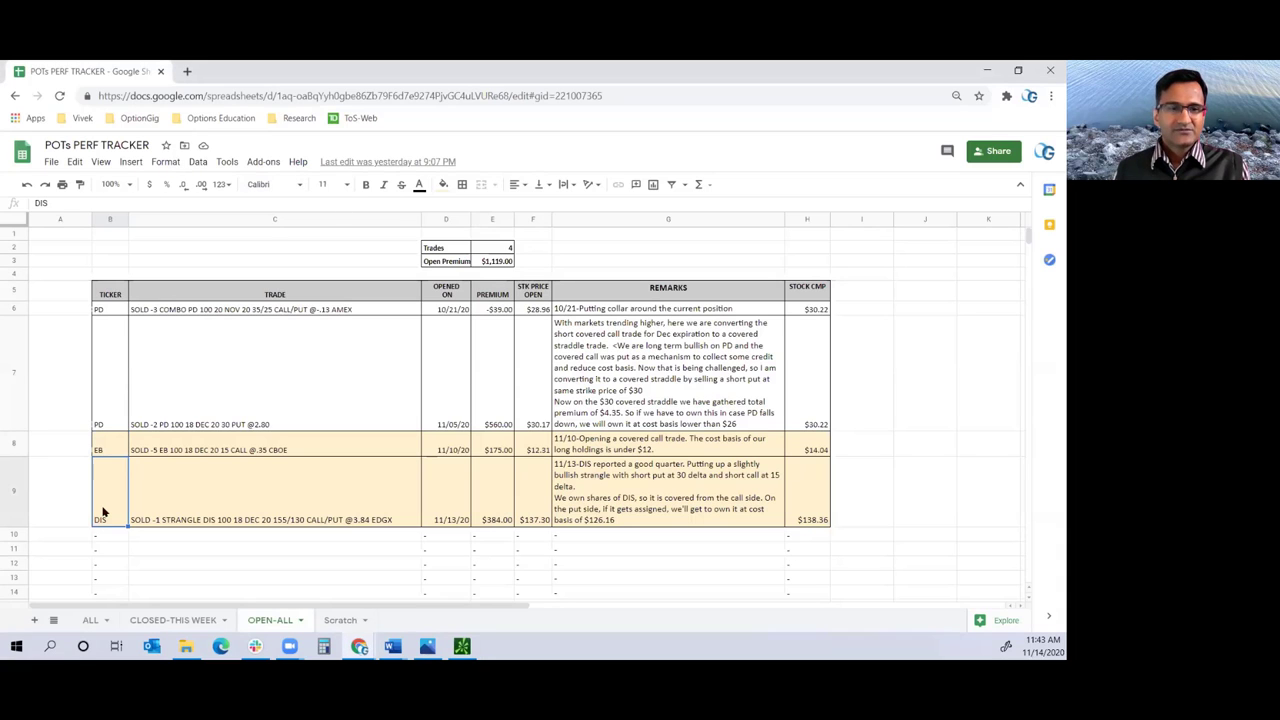
{"action": "key", "text": "alt+Tab"}
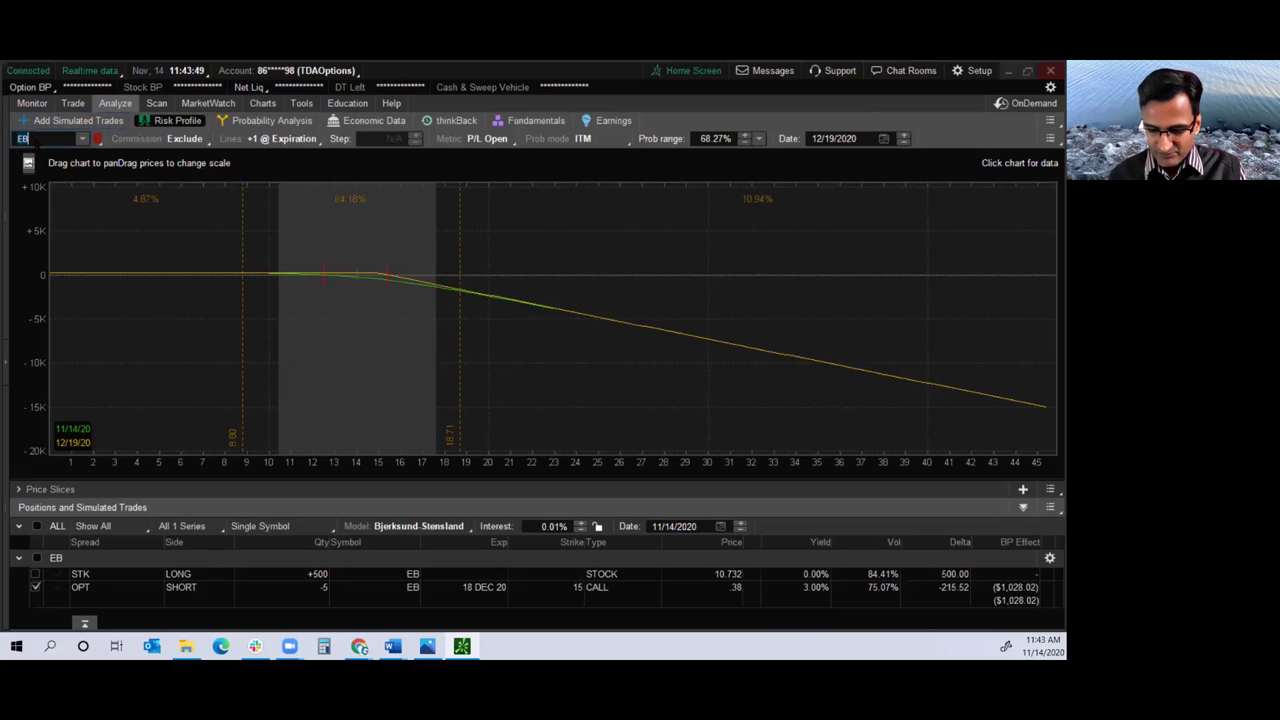
{"action": "type", "text": "DIS"}
{"action": "key", "text": "Return"}
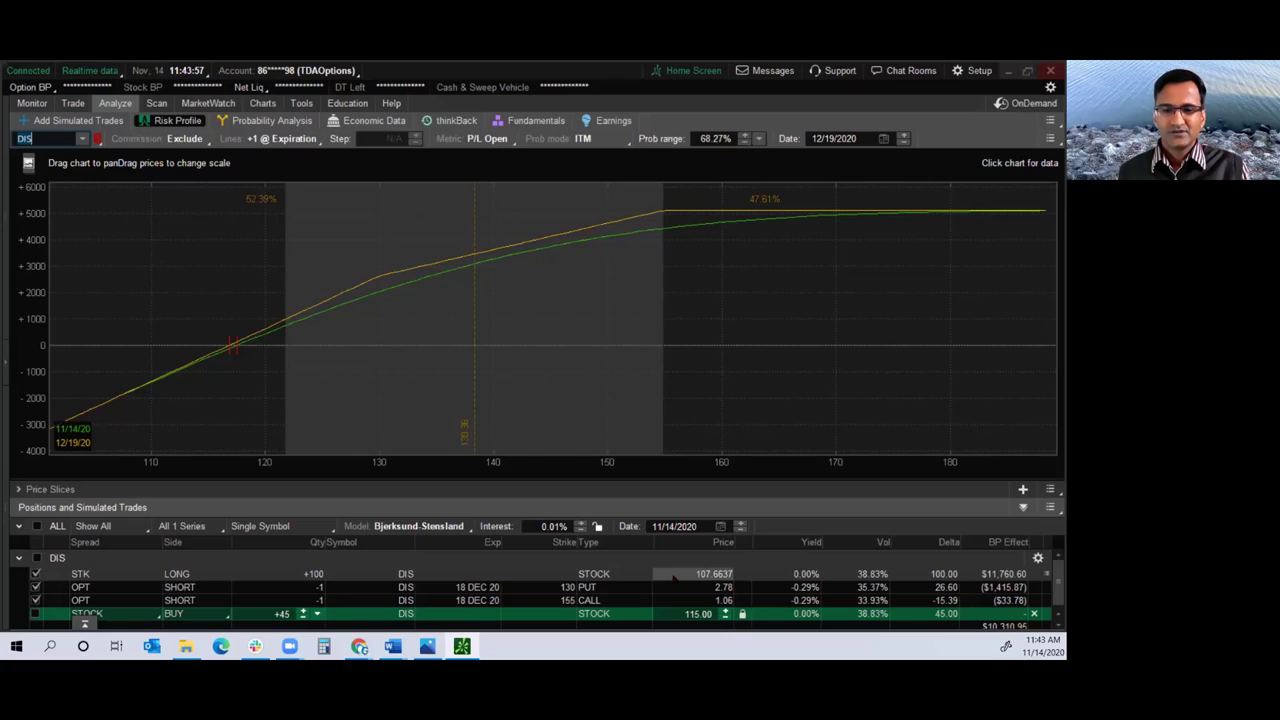
{"action": "left_click", "coordinate": [674, 577]}
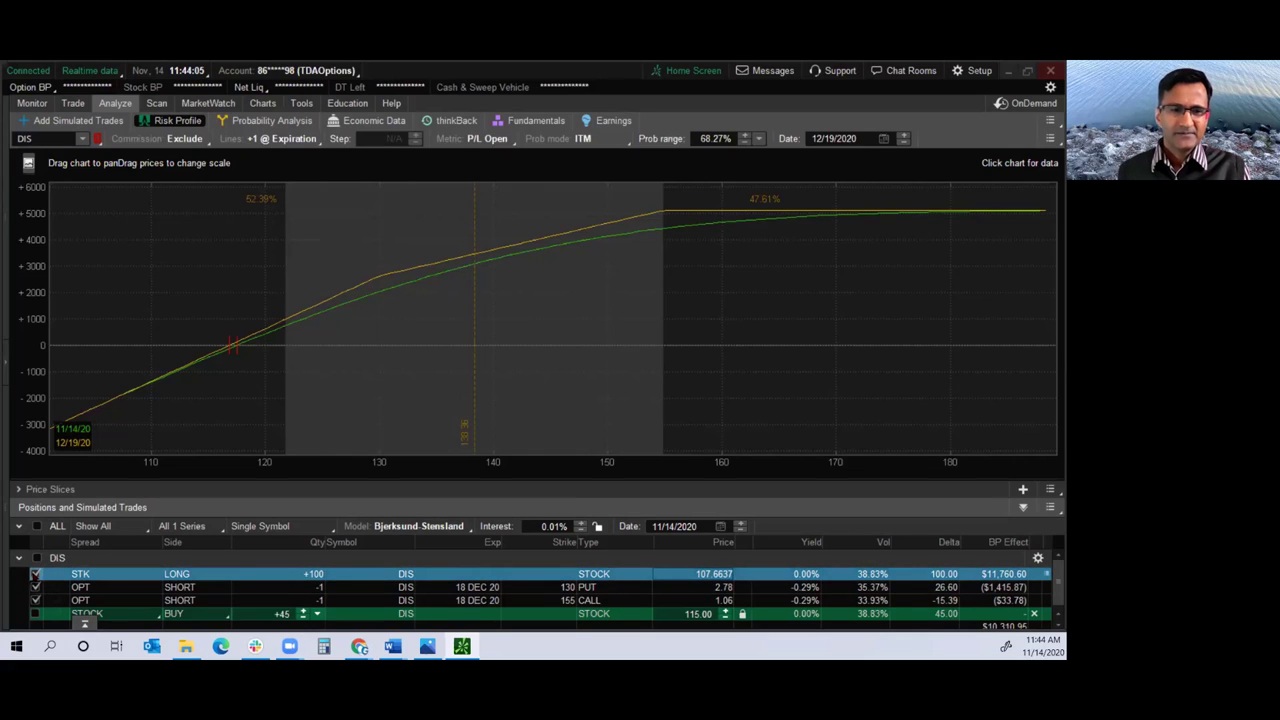
- Exclude the 100-share DIS stock position from the risk profile and mark the strangle's upper breakeven near 159, followed by its lower one near 126
{"action": "left_click", "coordinate": [35, 574]}
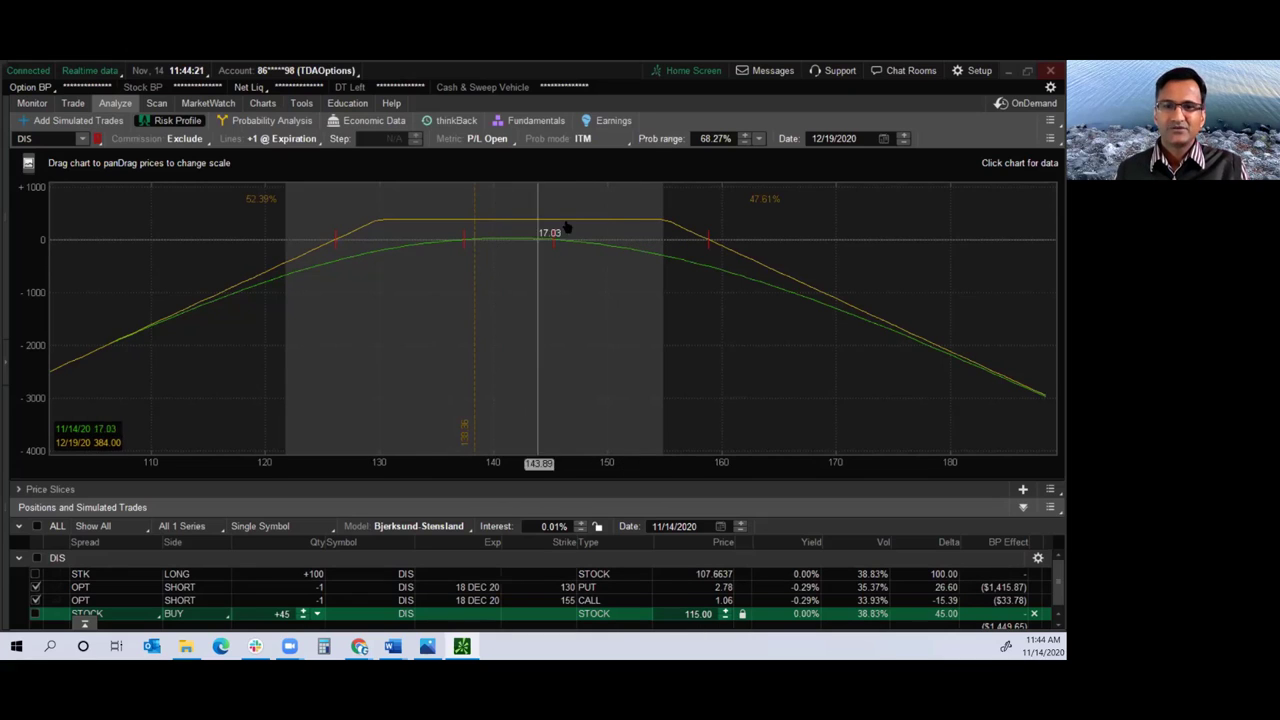
{"action": "left_click", "coordinate": [708, 258]}
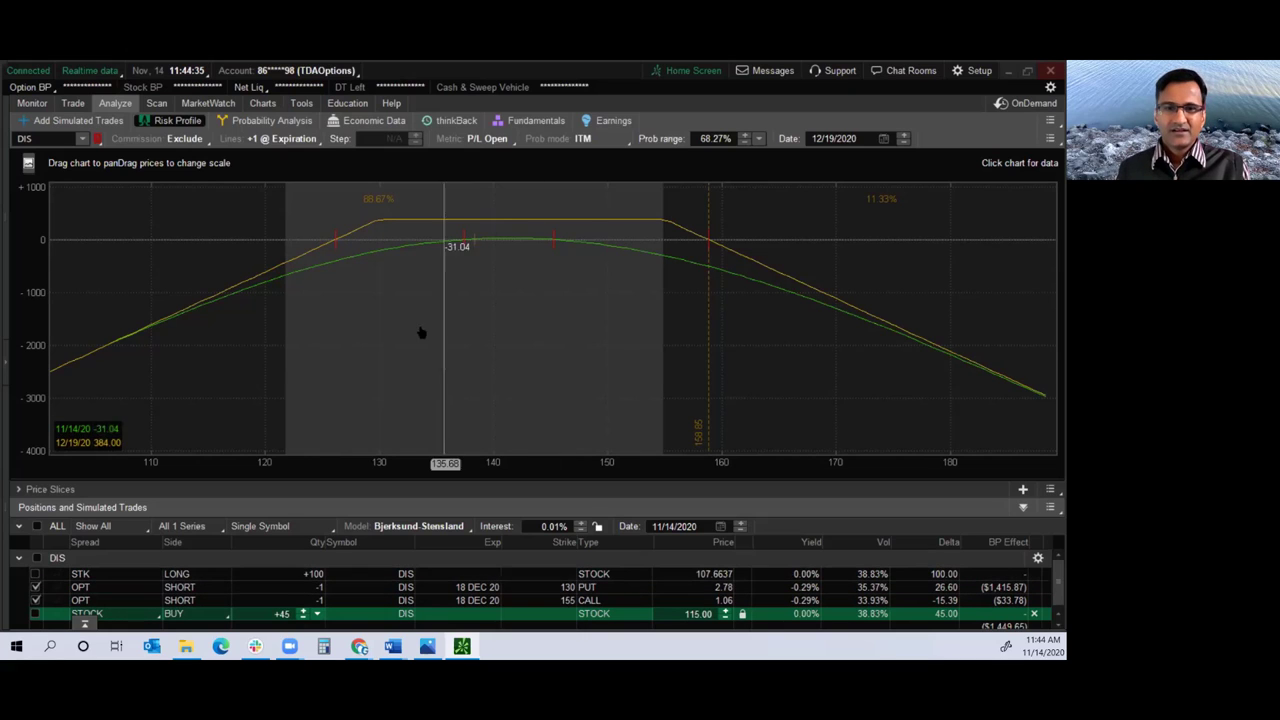
{"action": "left_click", "coordinate": [336, 368]}
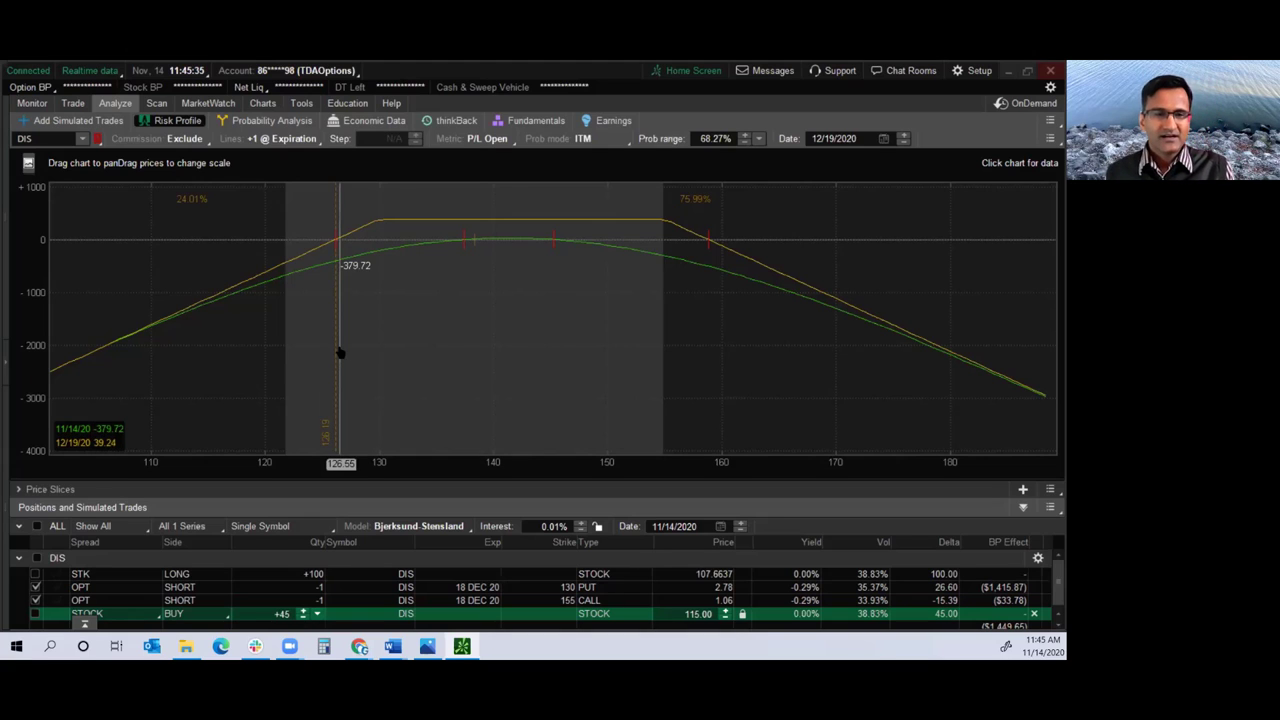
- Switch to the tracker spreadsheet and review the open EB and DIS trades by selecting both rows, followed by the DIS row alone
{"action": "key", "text": "alt+Tab"}
{"action": "left_click", "coordinate": [280, 466]}
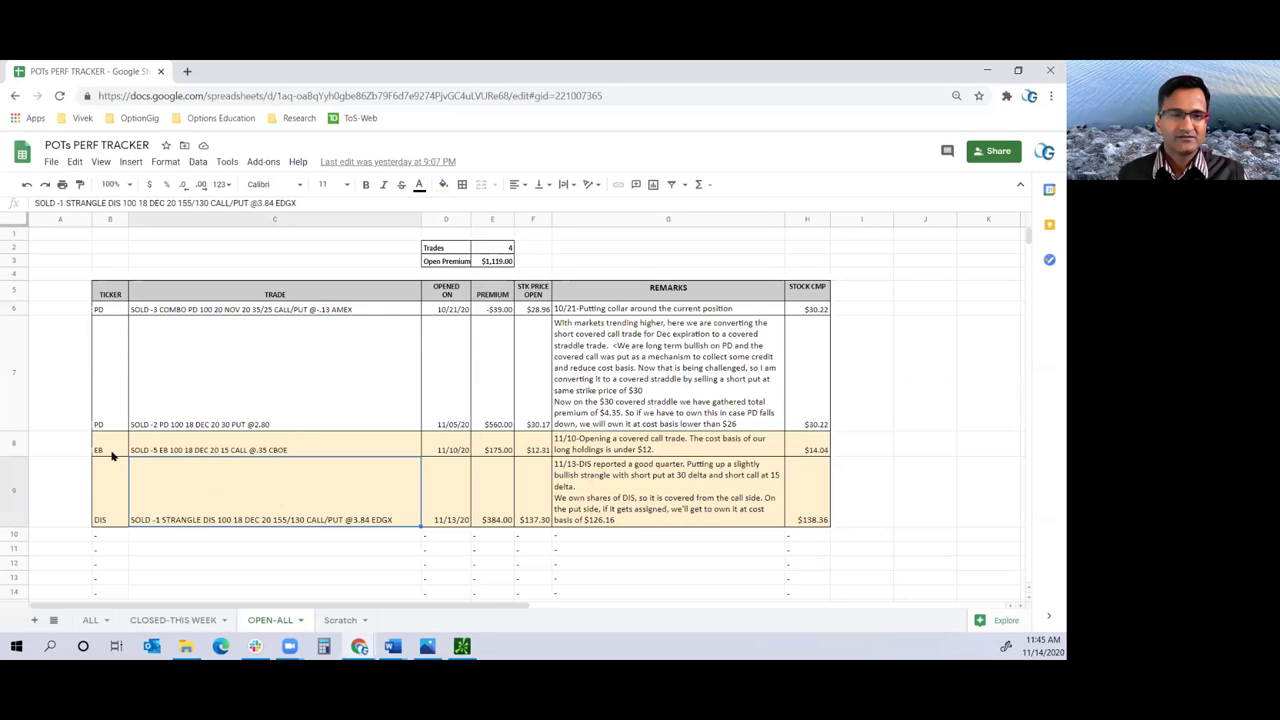
{"action": "left_click_drag", "start_coordinate": [110, 450], "coordinate": [806, 500]}
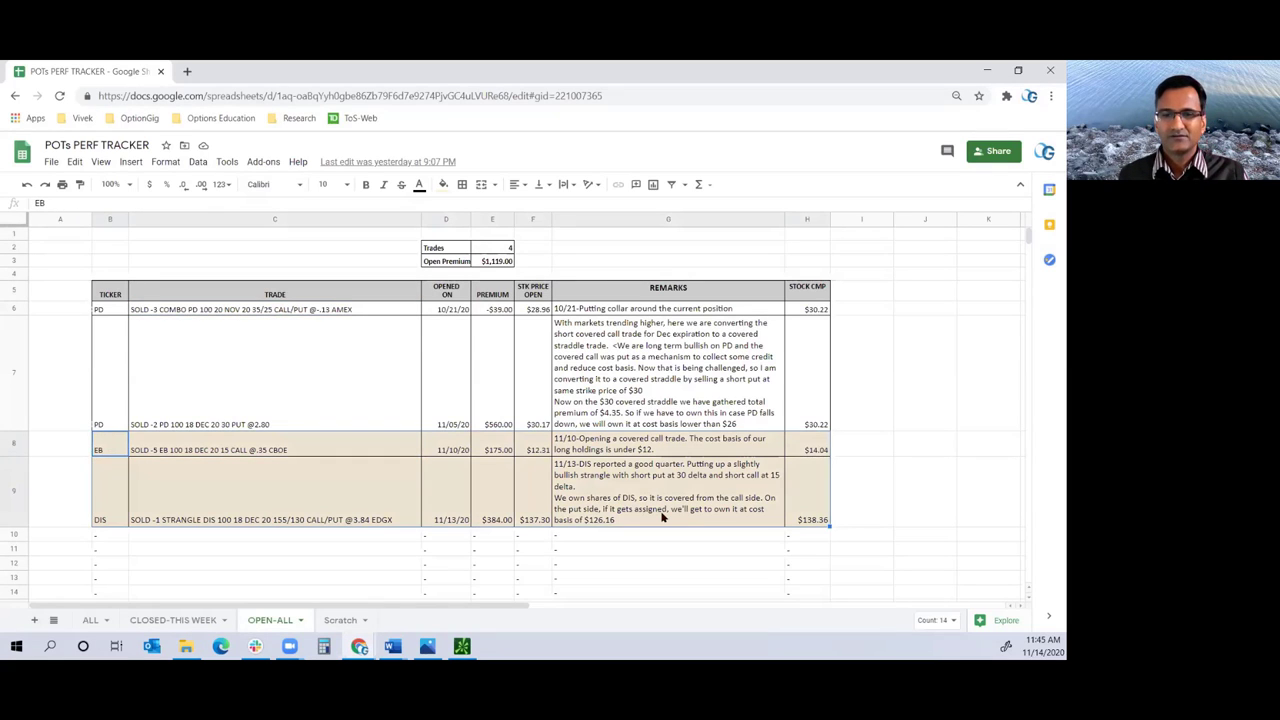
{"action": "left_click", "coordinate": [690, 490]}
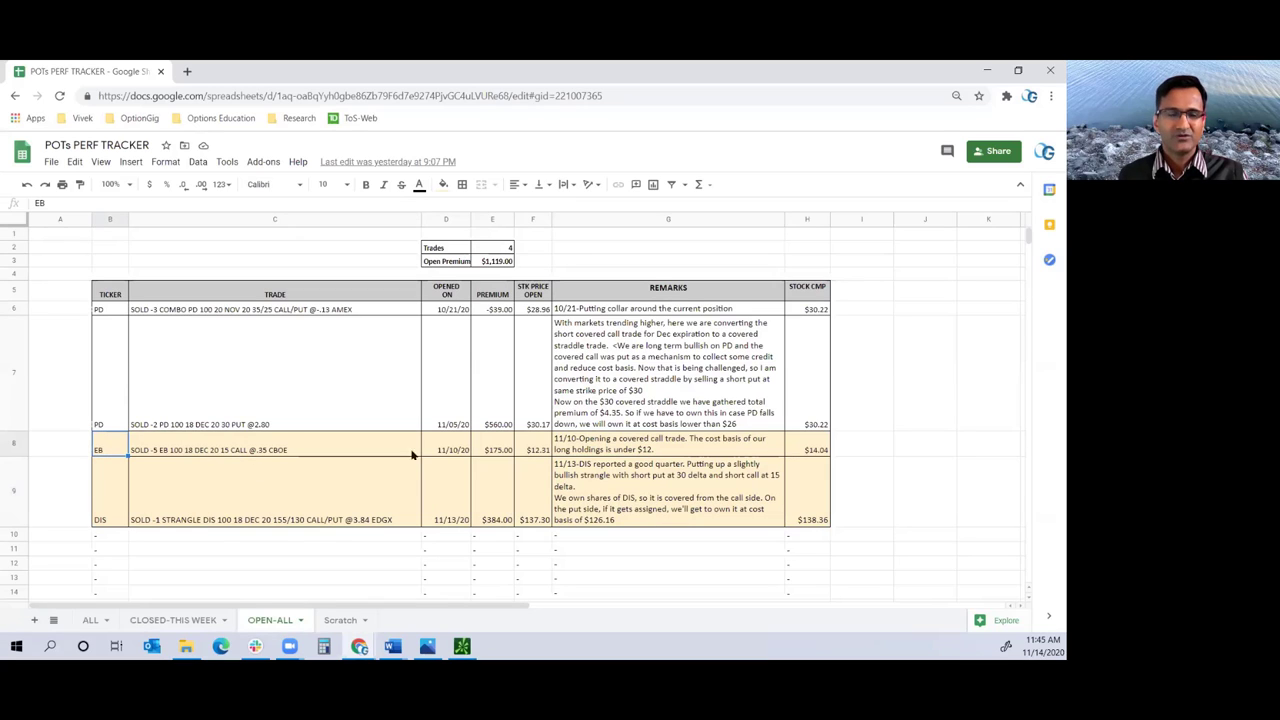
{"action": "left_click", "coordinate": [817, 490]}
{"action": "left_click_drag", "start_coordinate": [817, 490], "coordinate": [112, 491]}
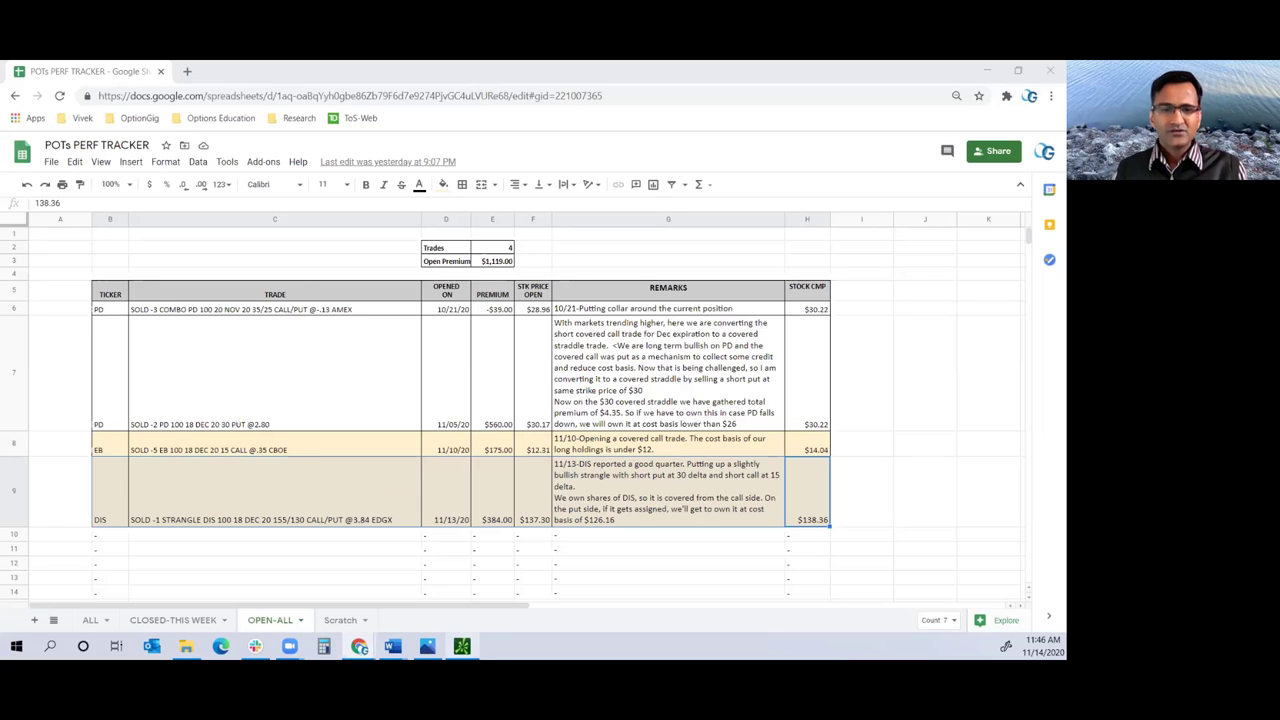
- Switch back to thinkorswim and load EB in the risk profile
{"action": "left_click", "coordinate": [461, 646]}
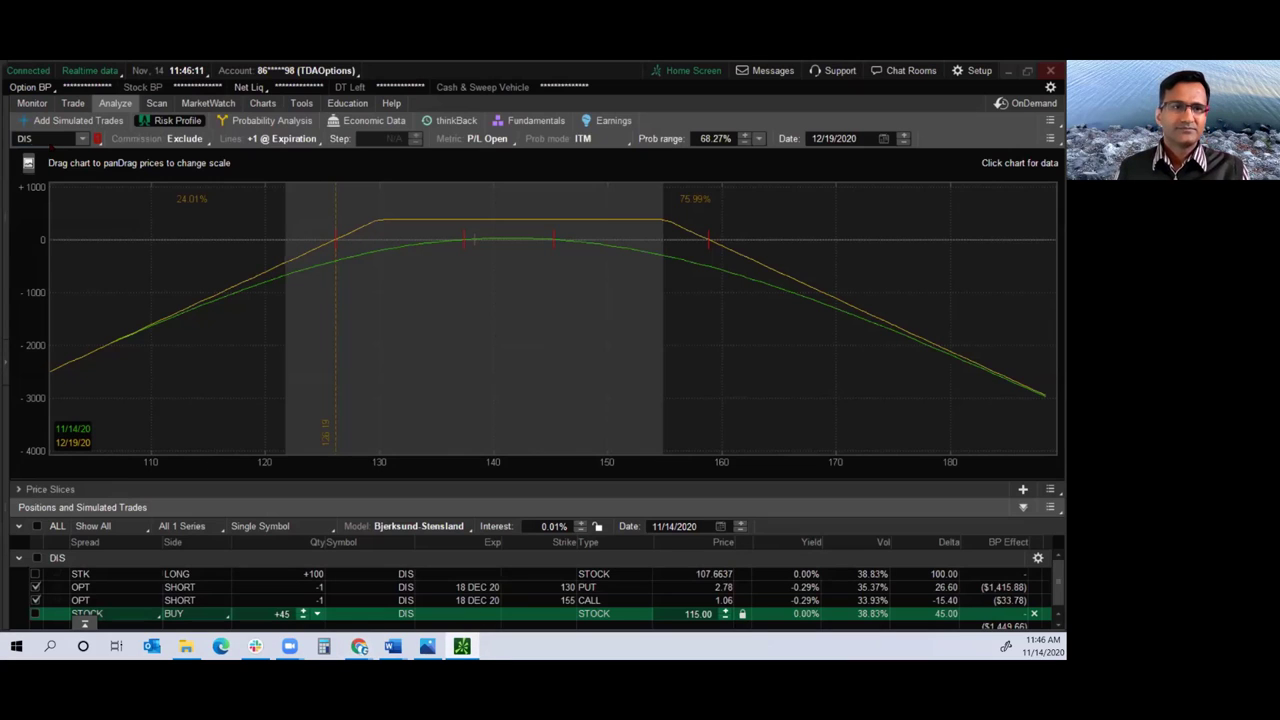
{"action": "left_click", "coordinate": [32, 139]}
{"action": "type", "text": "EB"}
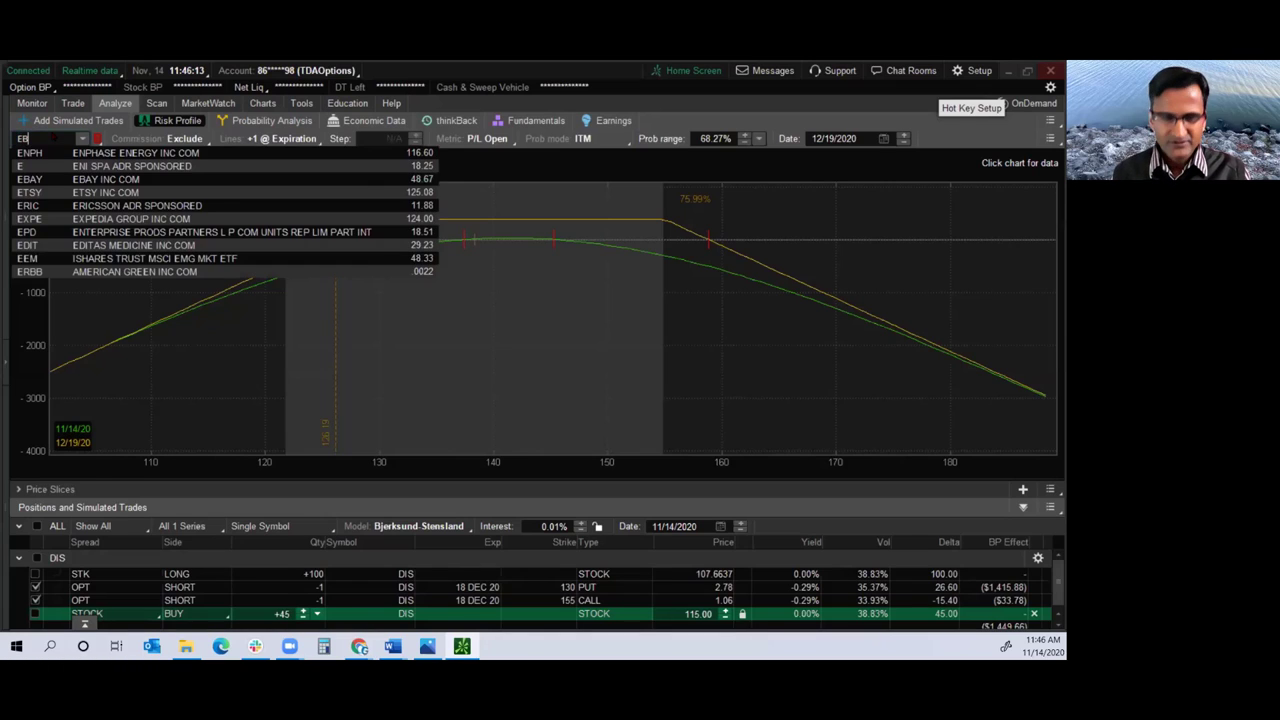
{"action": "key", "text": "Return"}
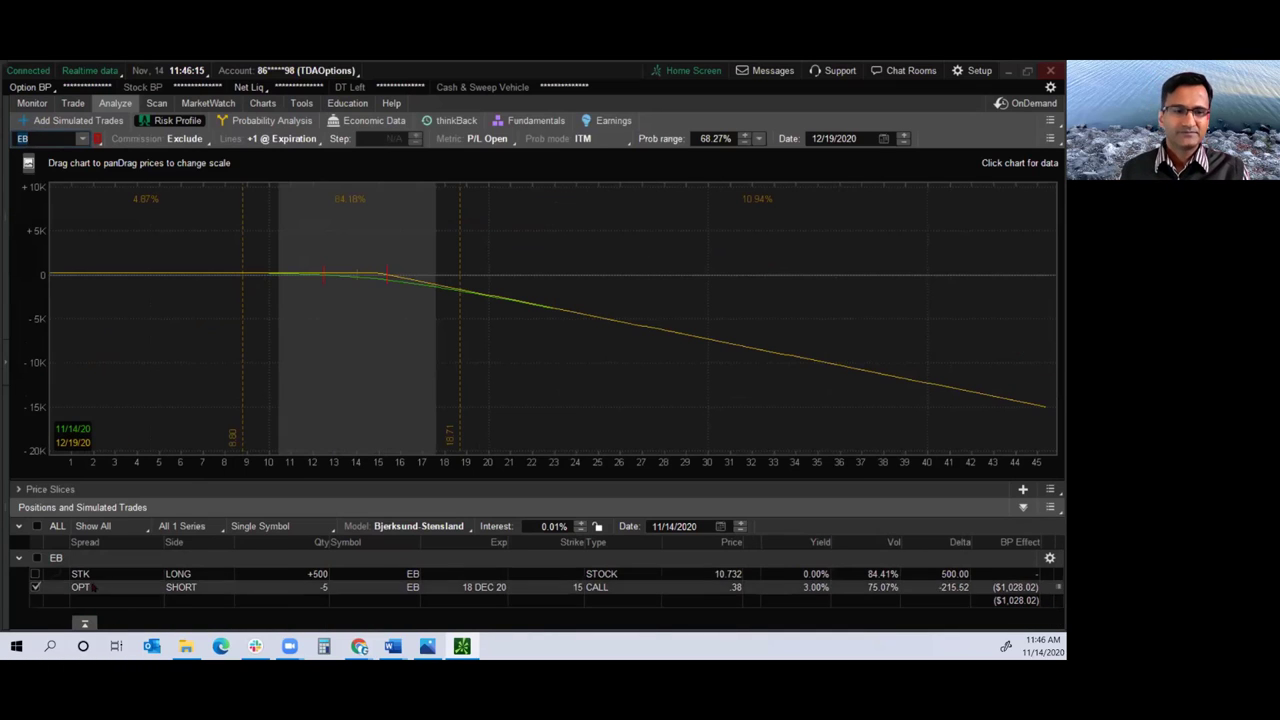